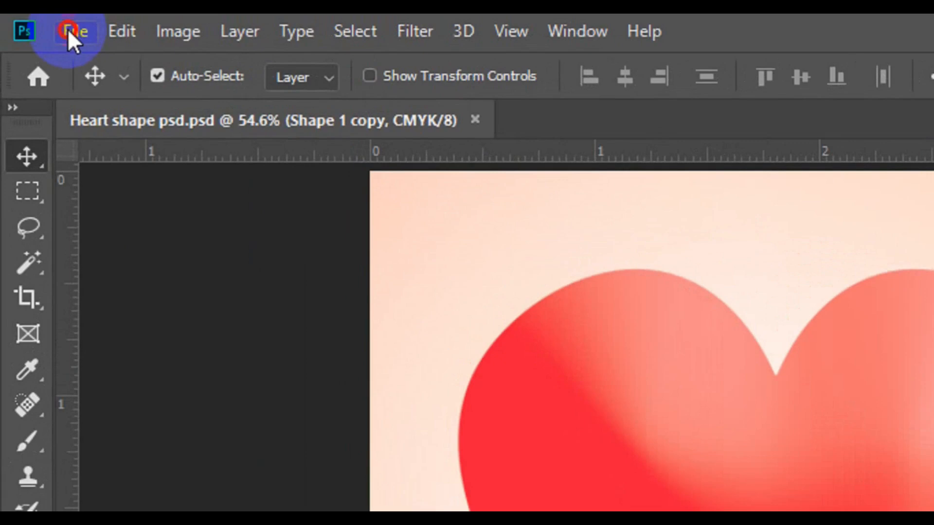
# Start a new document and name it "Heart Shape".
pyautogui.click(68, 28)
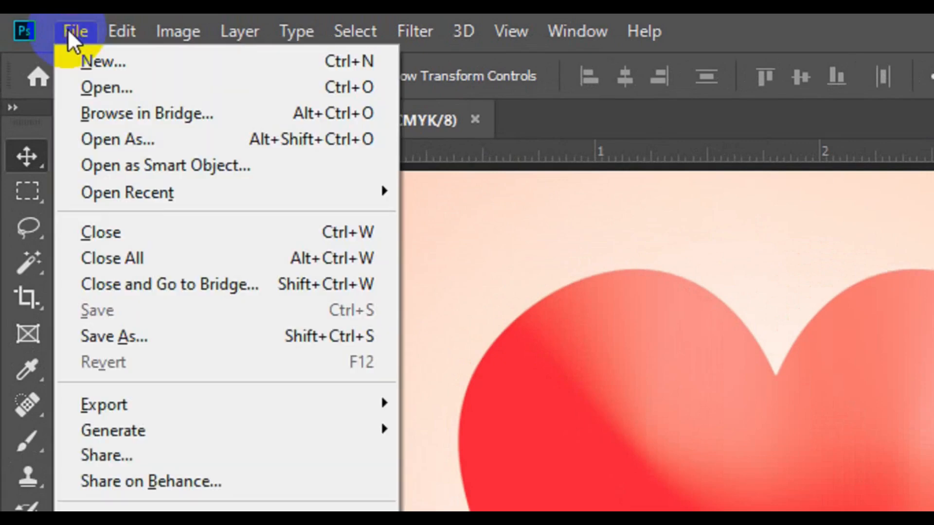
pyautogui.click(117, 69)
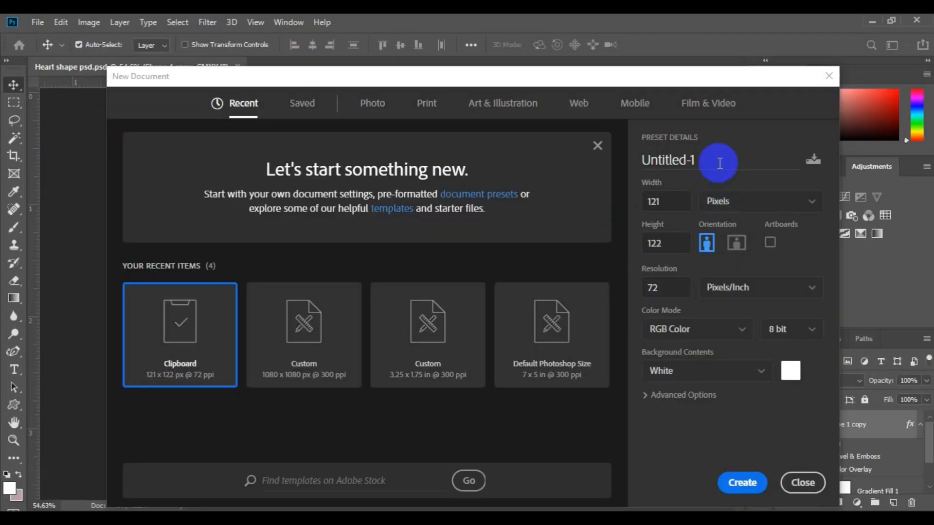
pyautogui.moveTo(719, 163); pyautogui.dragTo(638, 159)
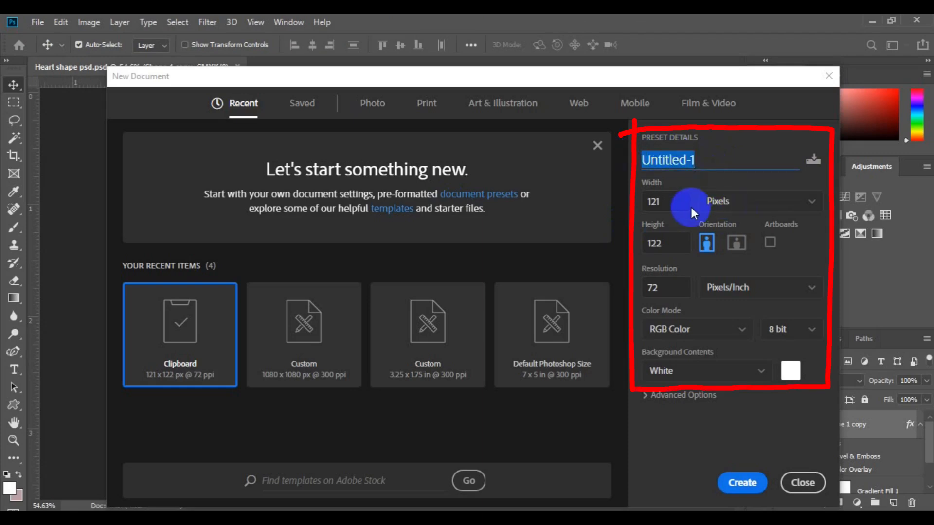
pyautogui.write('Heart ')
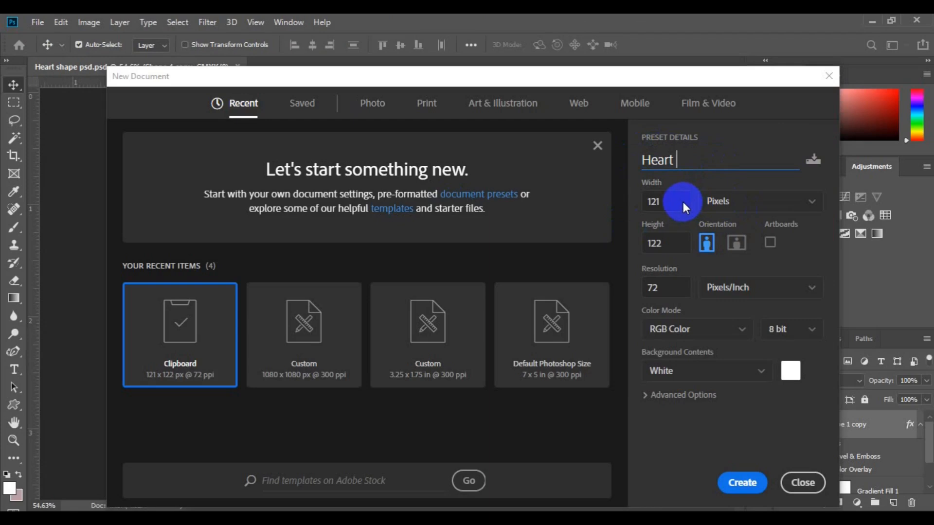
pyautogui.write('Shape')
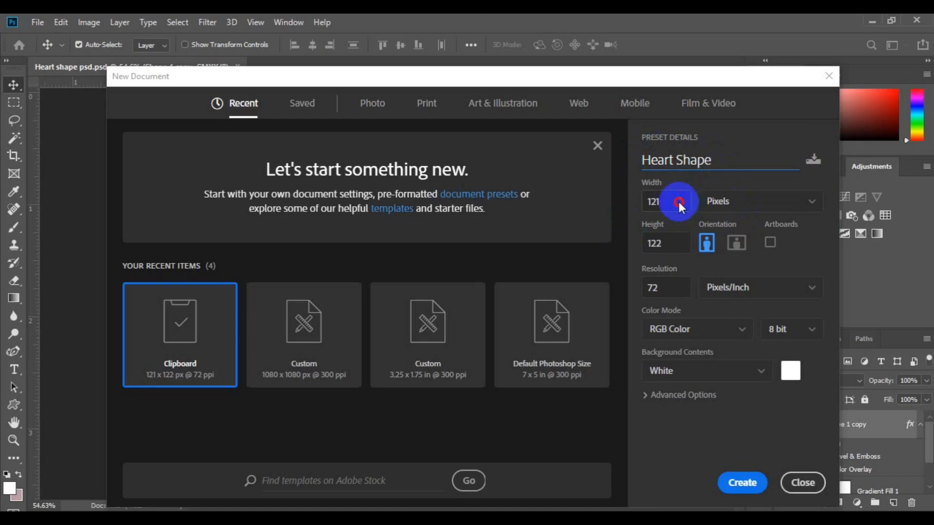
# Set the document to 1080 by 1080 pixels at 300 pixels/inch and create it.
pyautogui.click(648, 203)
pyautogui.doubleClick(647, 202)
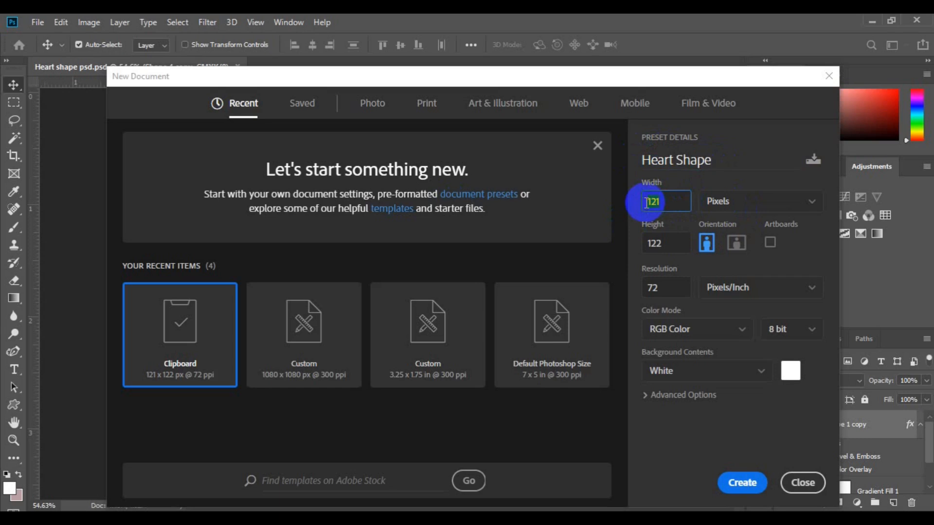
pyautogui.write('1080')
pyautogui.doubleClick(654, 243)
pyautogui.write('1080')
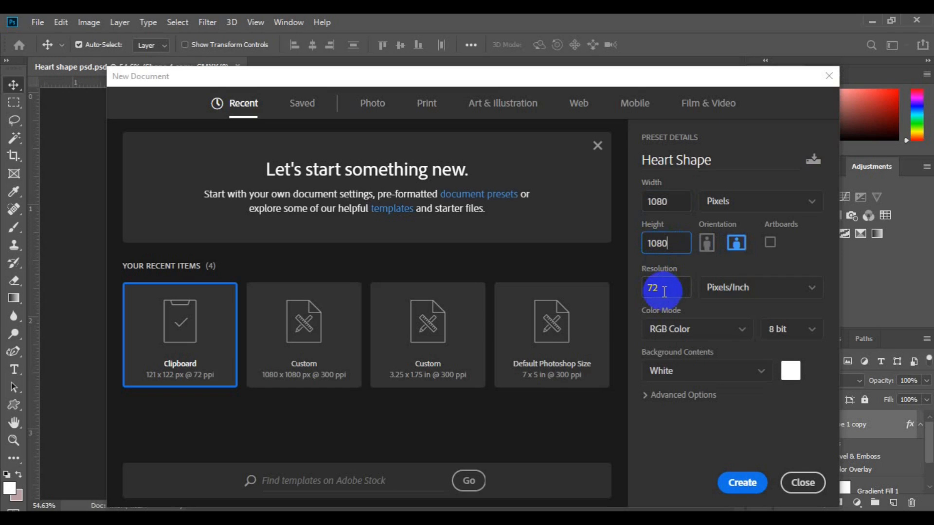
pyautogui.doubleClick(664, 291)
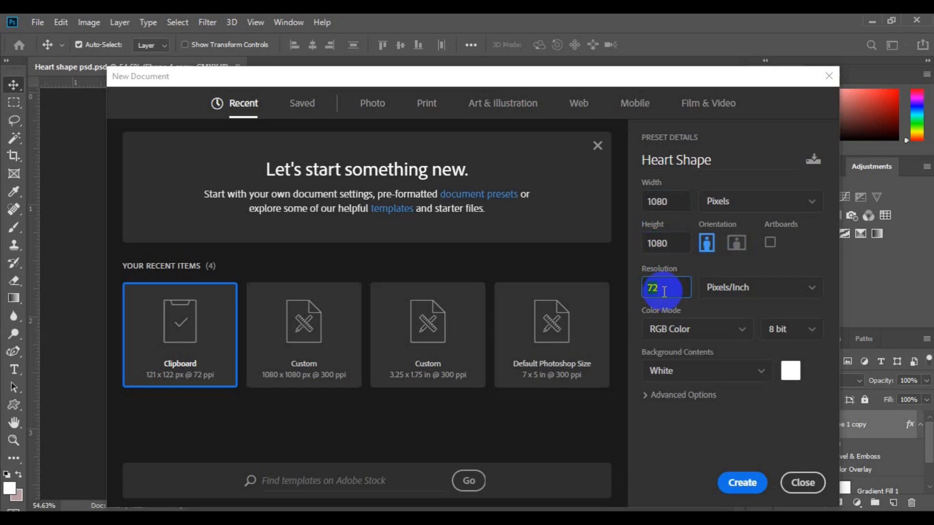
pyautogui.write('300')
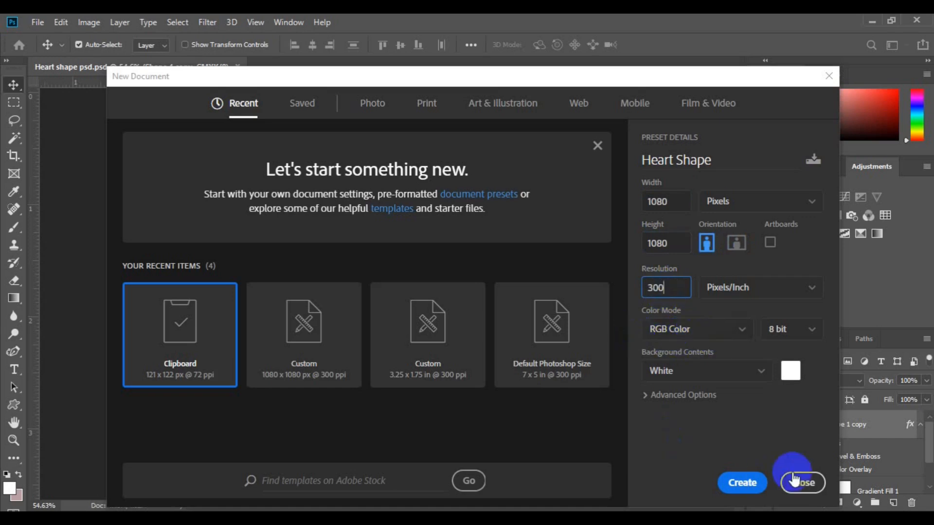
pyautogui.click(743, 485)
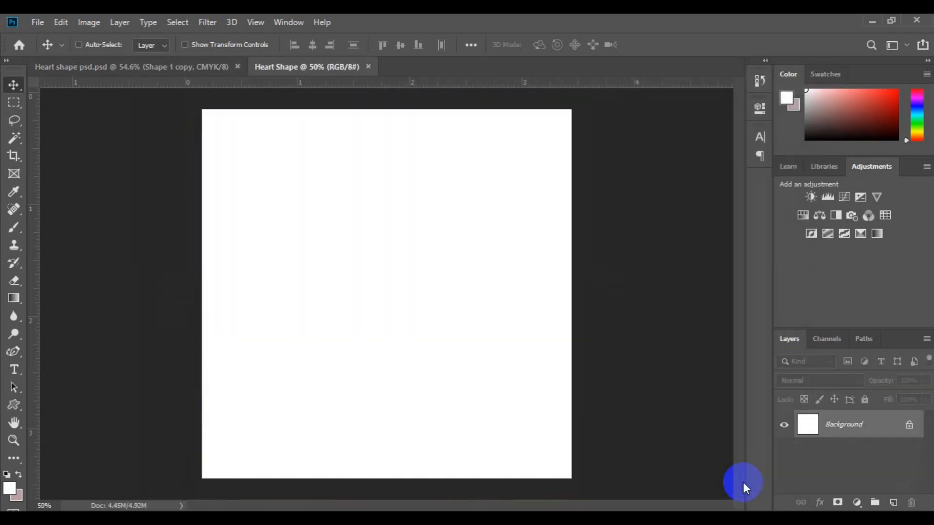
# Add a guide layout with 8 columns and 8 rows across the canvas.
pyautogui.press('ctrl')
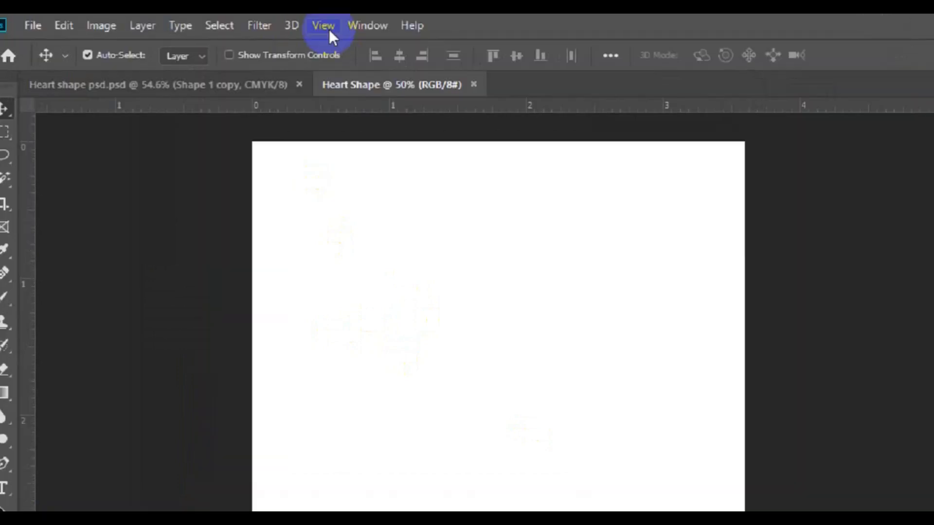
pyautogui.click(329, 29)
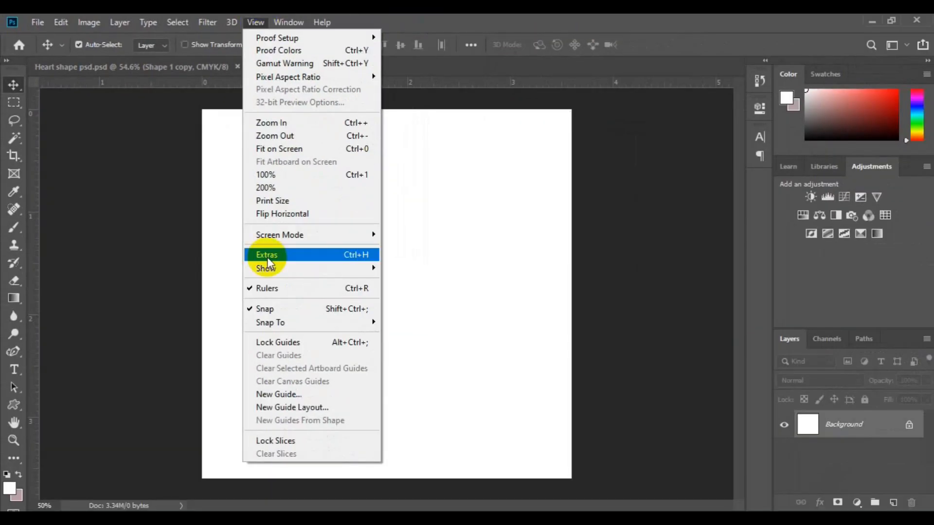
pyautogui.click(294, 411)
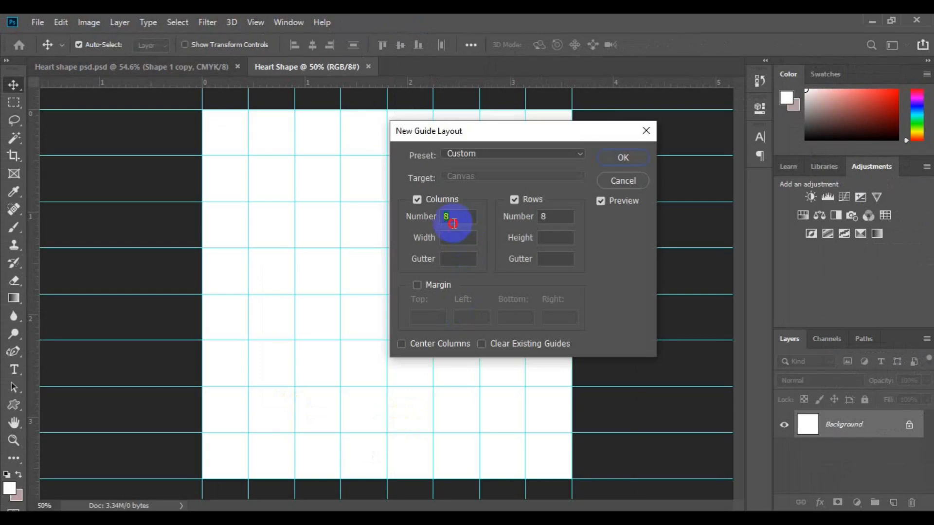
pyautogui.moveTo(459, 224); pyautogui.dragTo(432, 223)
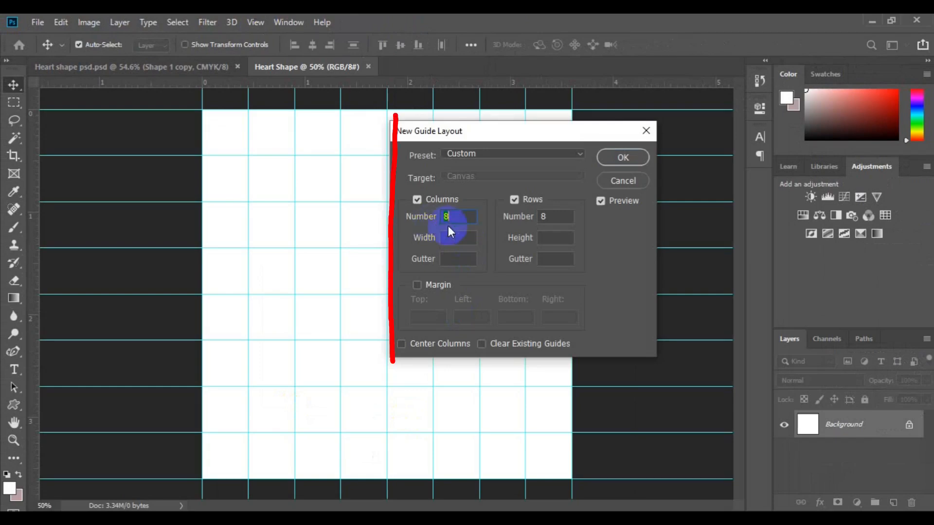
pyautogui.moveTo(559, 216); pyautogui.dragTo(529, 221)
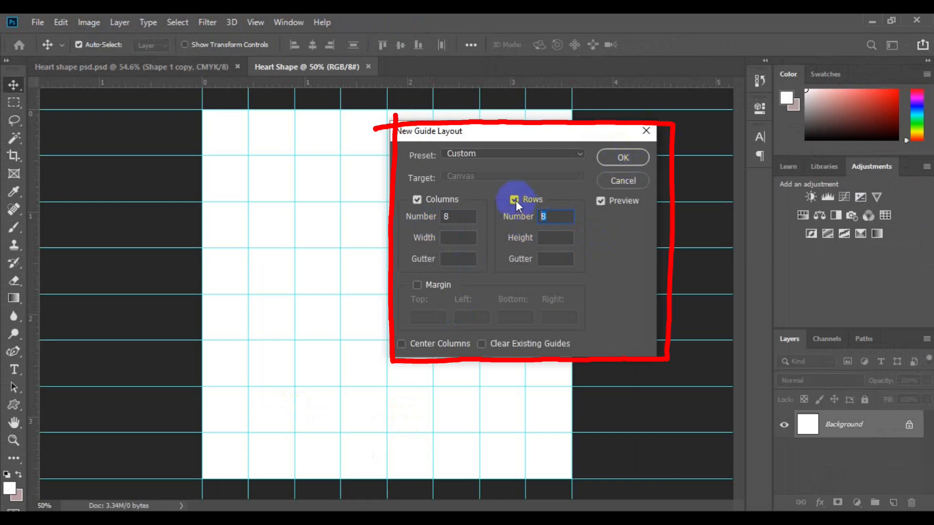
pyautogui.click(625, 157)
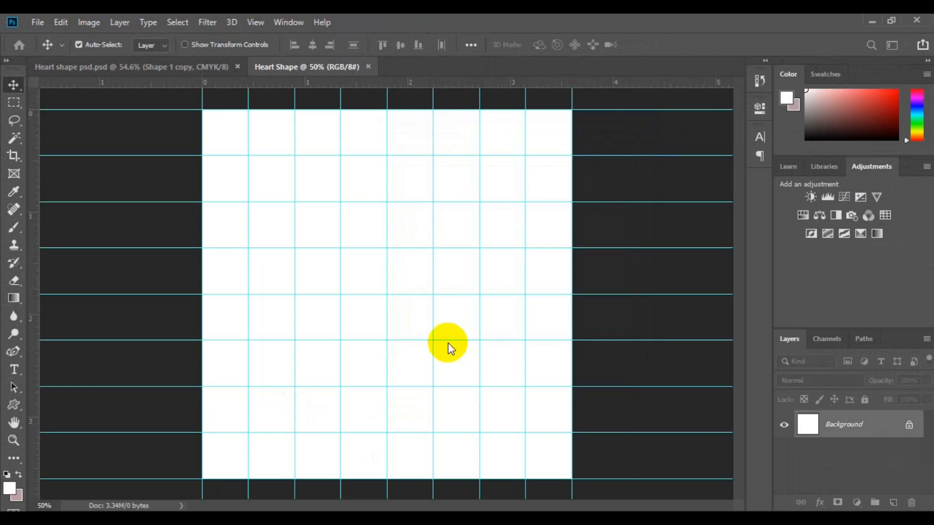
pyautogui.hotkey('ctrl', ';')
pyautogui.hotkey('ctrl', 'z')
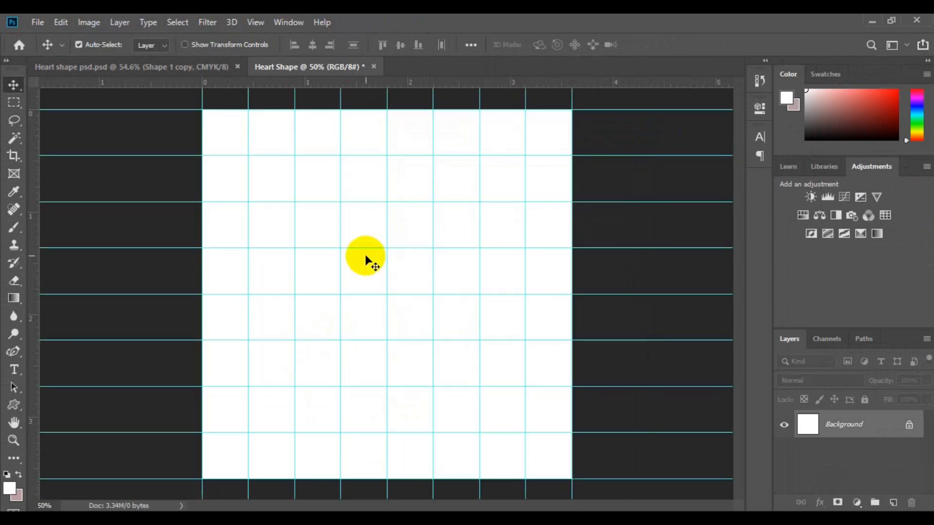
# Set up the Curvature Pen Tool in Shape mode with a red fill.
pyautogui.click(13, 352)
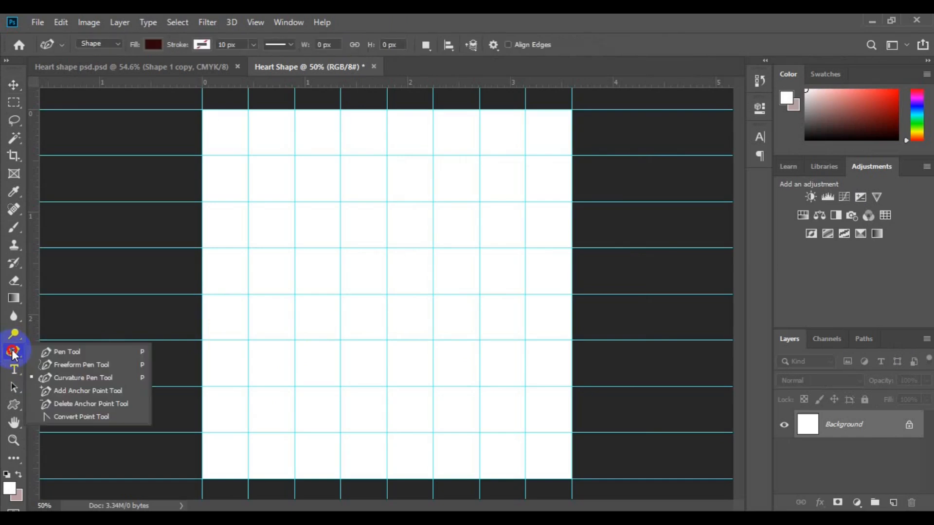
pyautogui.click(86, 378)
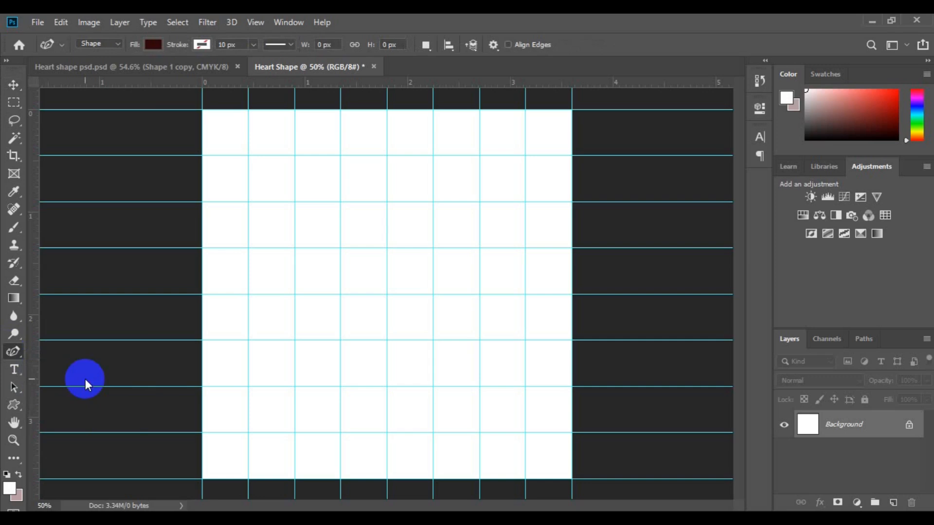
pyautogui.click(119, 44)
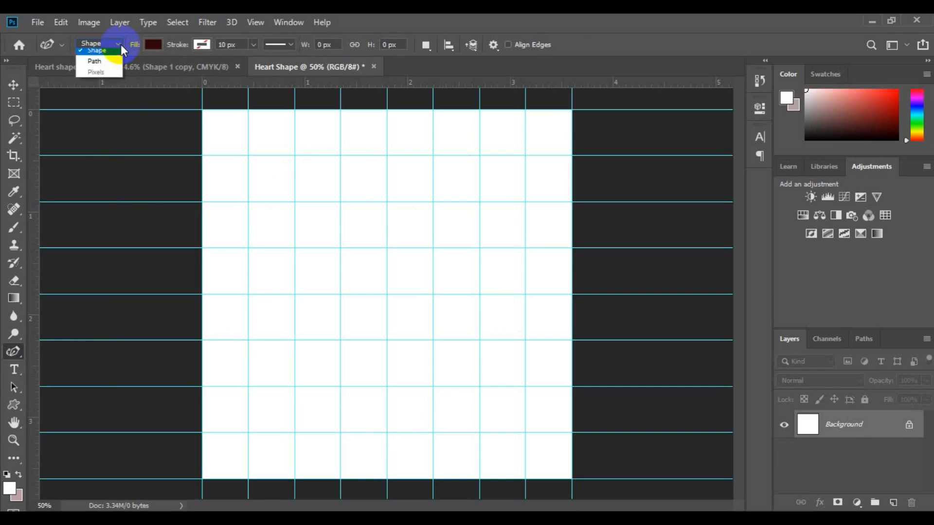
pyautogui.click(152, 48)
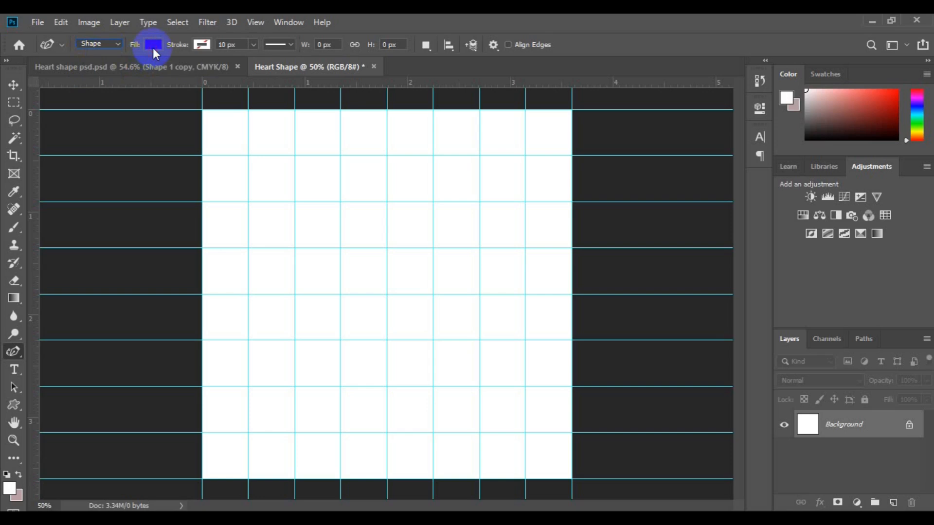
pyautogui.click(152, 48)
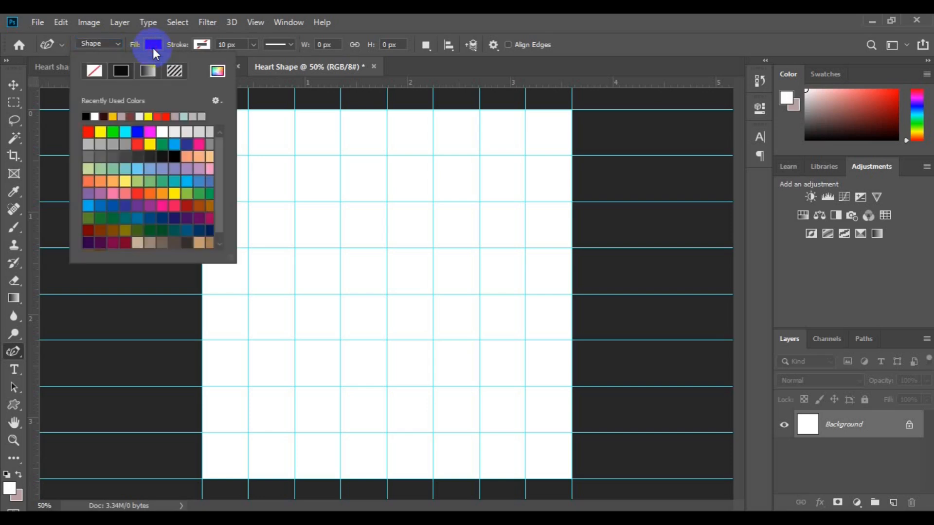
pyautogui.click(88, 132)
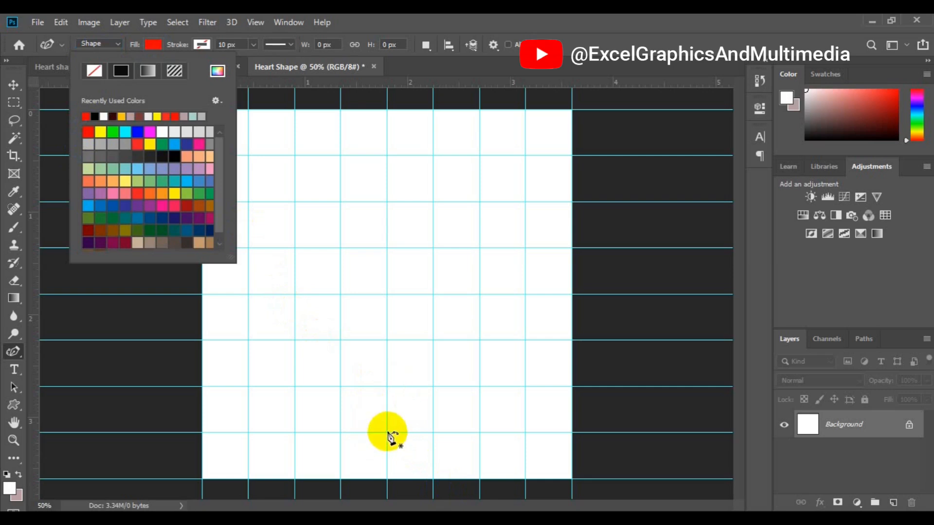
# Draw the heart's left half on guide intersections, from the bottom centre point around the left lobe to the upper centre dip.
pyautogui.click(387, 433)
pyautogui.click(387, 432)
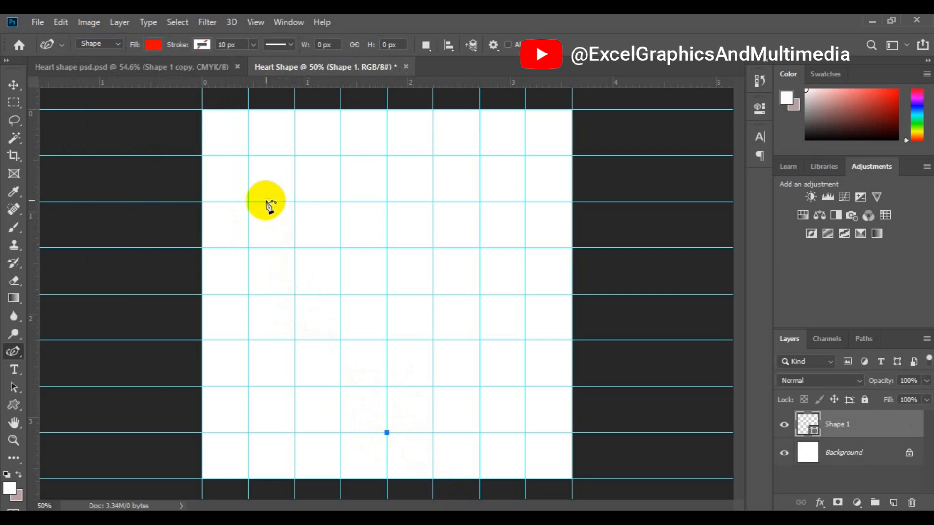
pyautogui.click(248, 202)
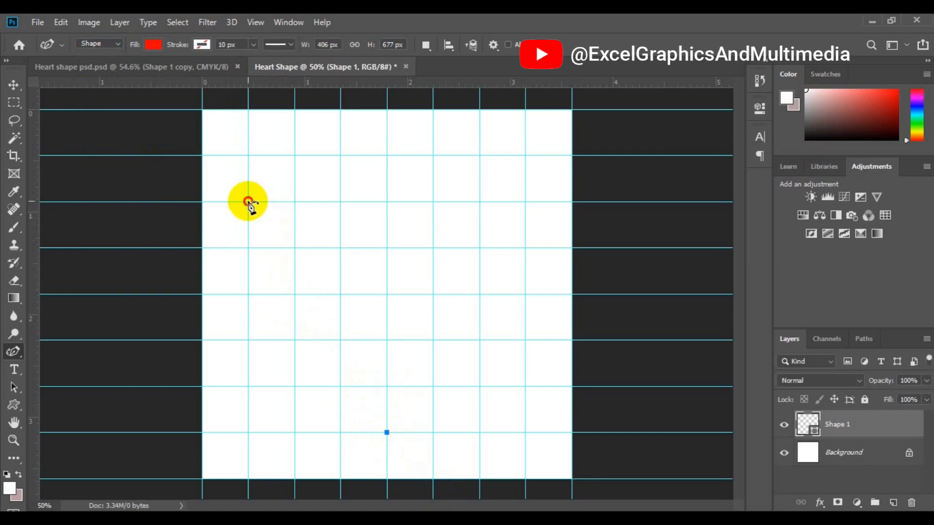
pyautogui.click(341, 155)
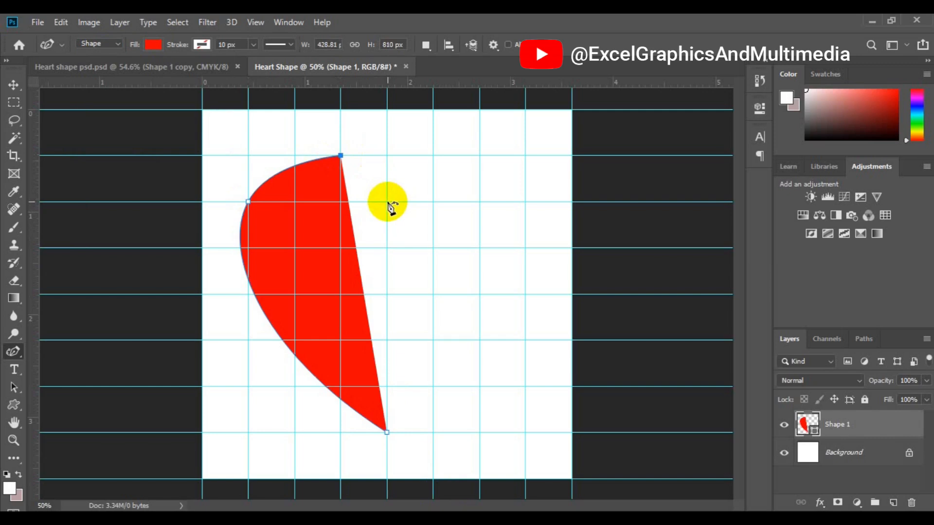
pyautogui.click(387, 202)
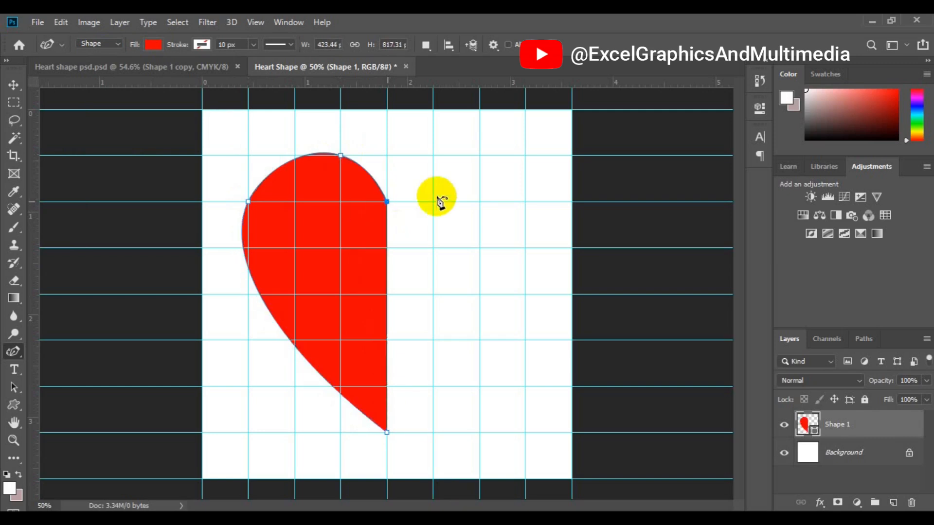
# Continue the path around the right lobe, mirroring the left anchor points, and close it at the bottom centre point.
pyautogui.click(479, 155)
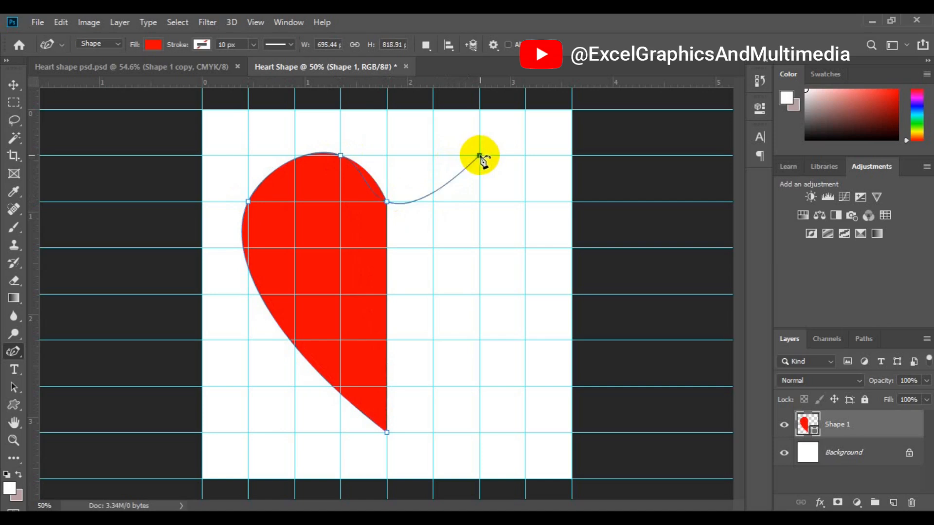
pyautogui.click(525, 201)
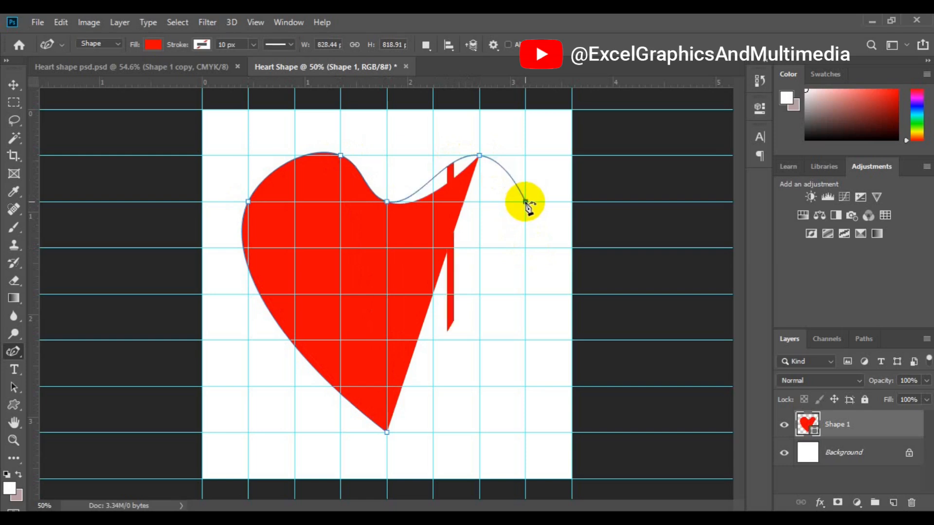
pyautogui.click(386, 432)
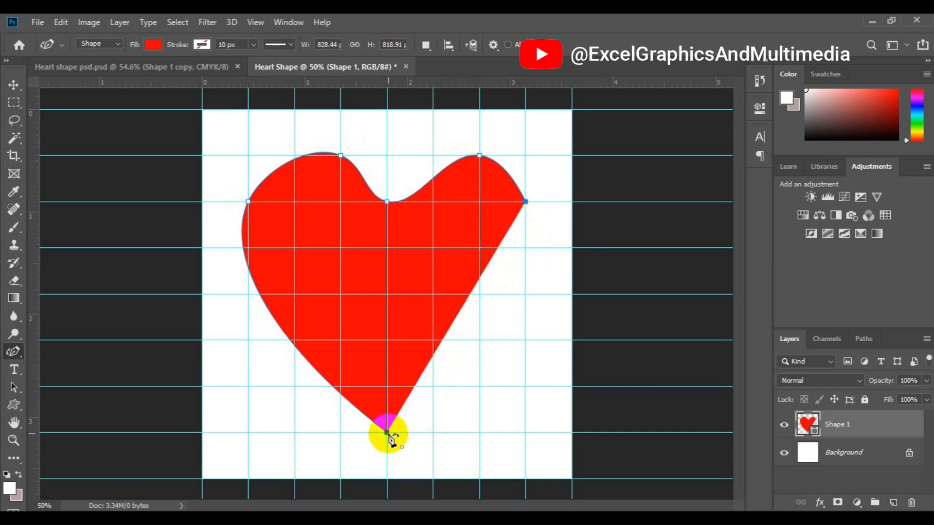
pyautogui.click(387, 433)
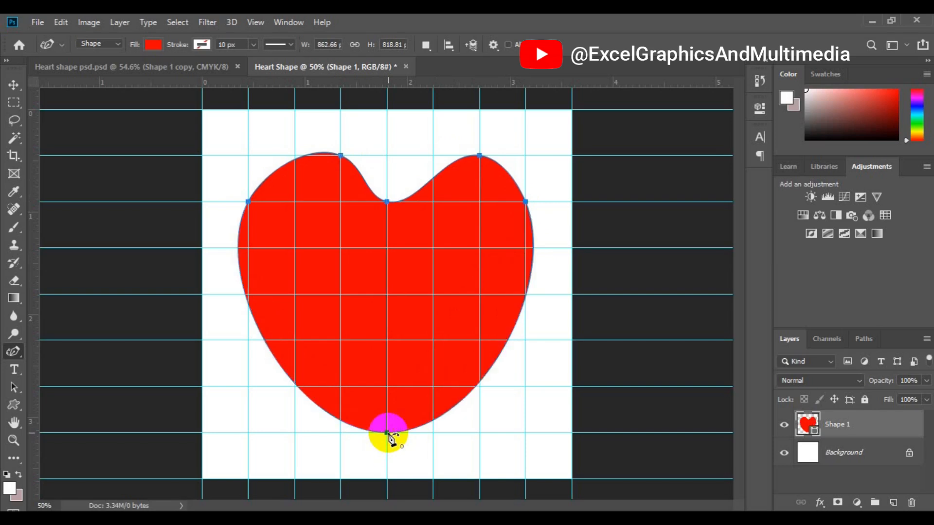
# Convert the heart's bottom tip and upper centre dip into sharp corner points and switch to the Move Tool.
pyautogui.keyDown('ctrl'); pyautogui.click(388, 433); pyautogui.keyUp('ctrl')
pyautogui.keyDown('alt'); pyautogui.click(387, 433); pyautogui.keyUp('alt')
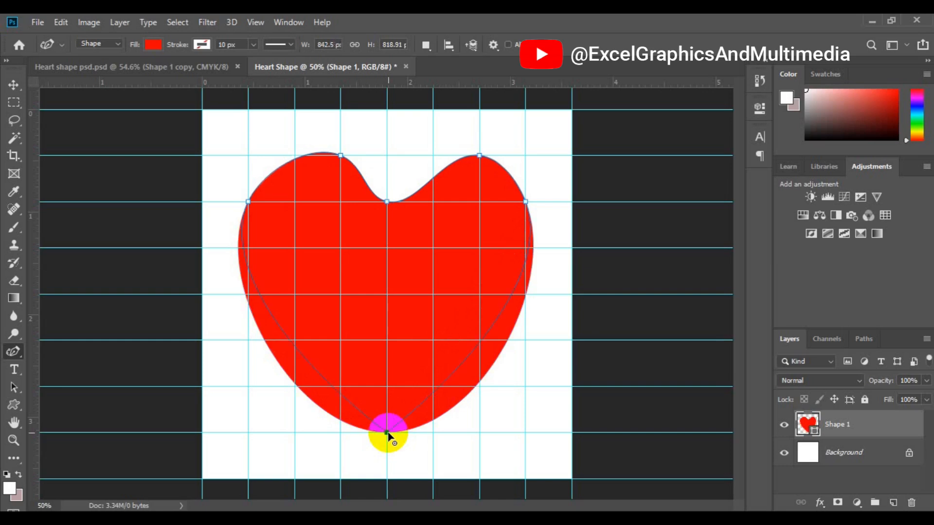
pyautogui.keyDown('alt'); pyautogui.click(388, 201); pyautogui.keyUp('alt')
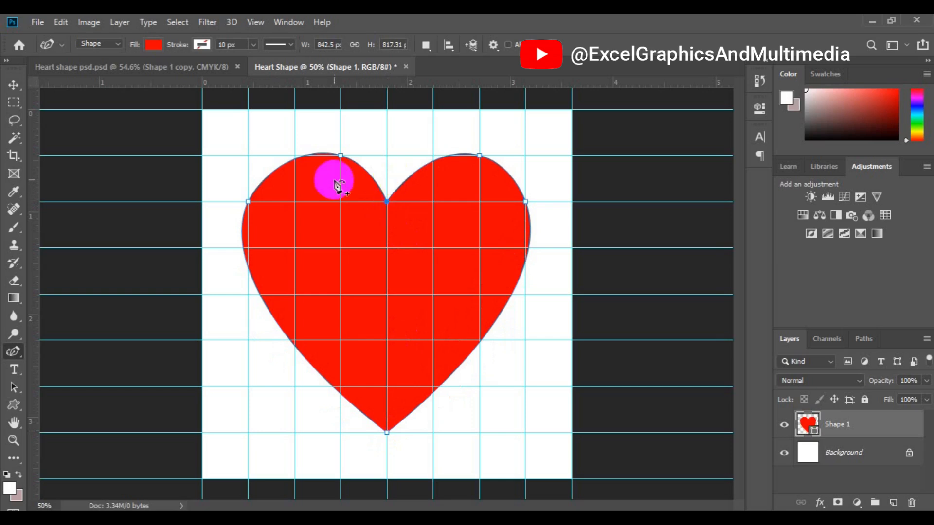
pyautogui.click(11, 88)
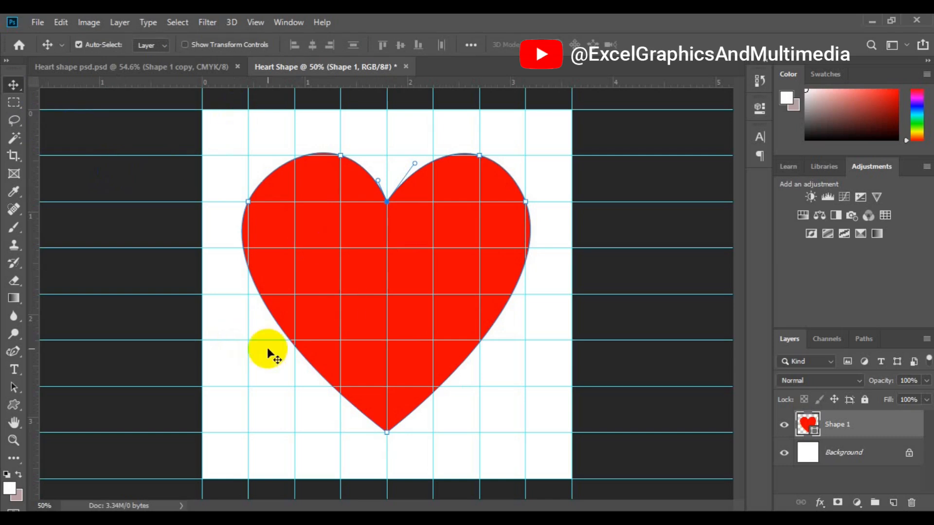
pyautogui.click(344, 393)
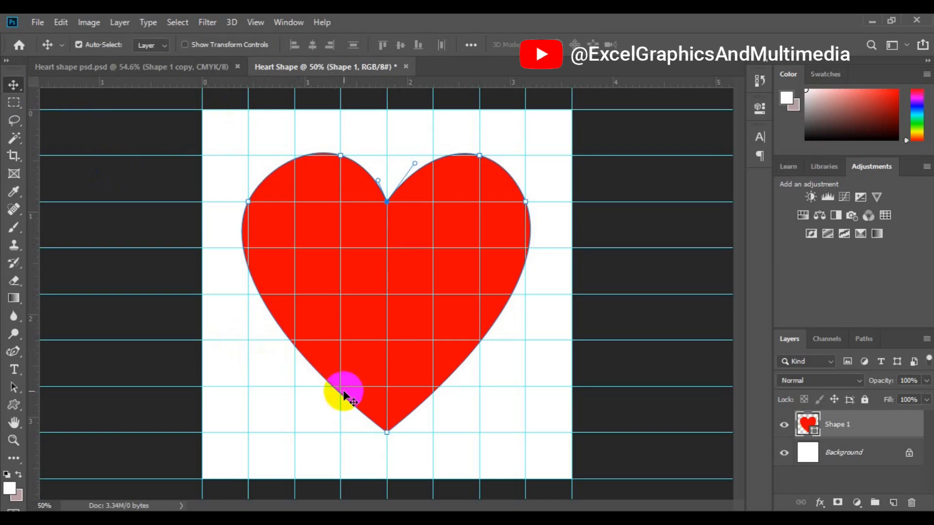
# Hide the rulers and the guide grid so only the heart shows on the canvas.
pyautogui.hotkey('ctrl', 'r')
pyautogui.press('ctrl')
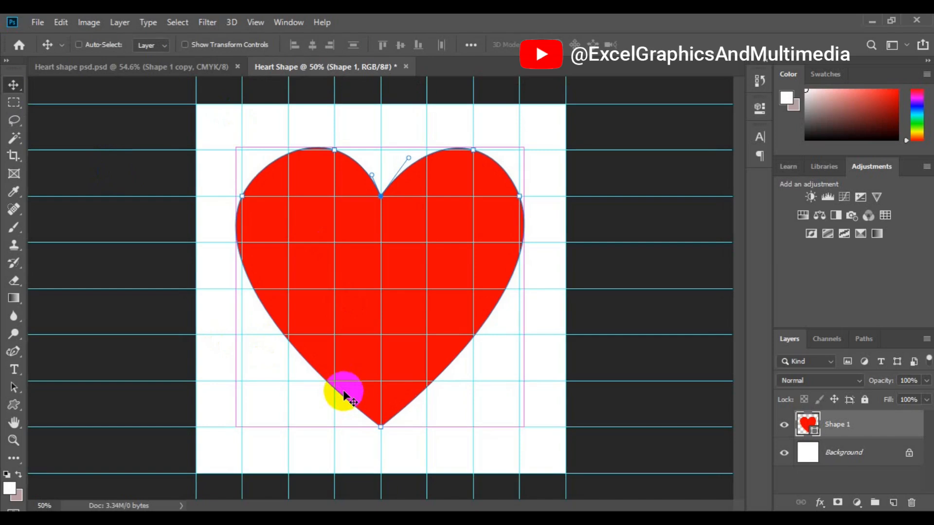
pyautogui.hotkey('ctrl', 'h')
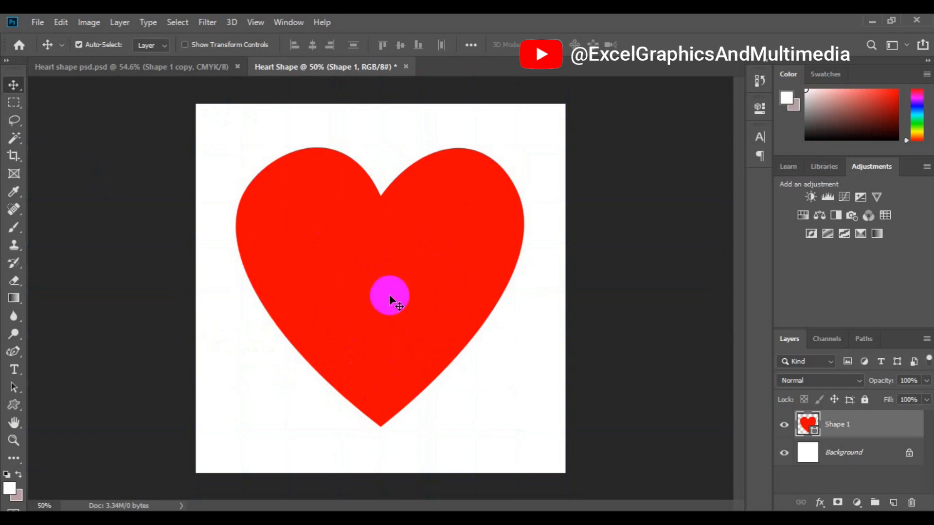
# Rasterize the Shape 1 layer and centre the heart horizontally and vertically on the canvas.
pyautogui.rightClick(847, 422)
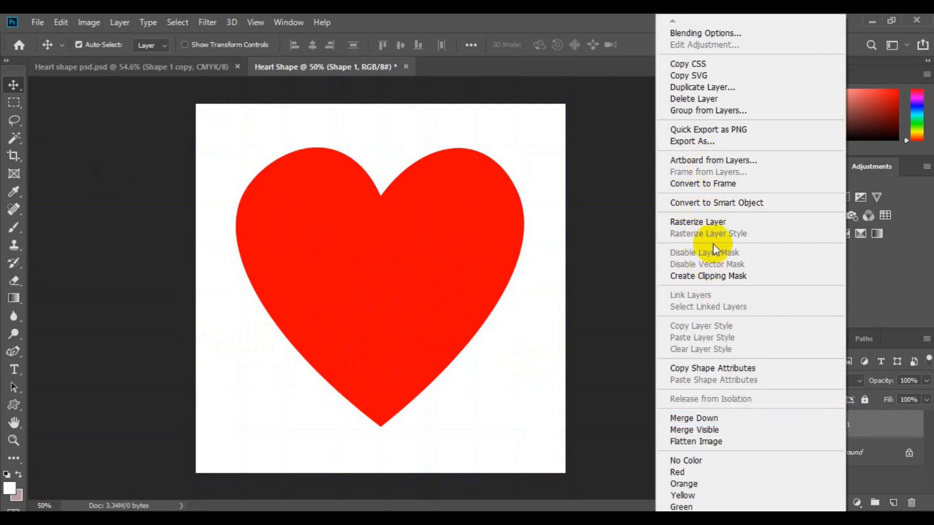
pyautogui.click(713, 224)
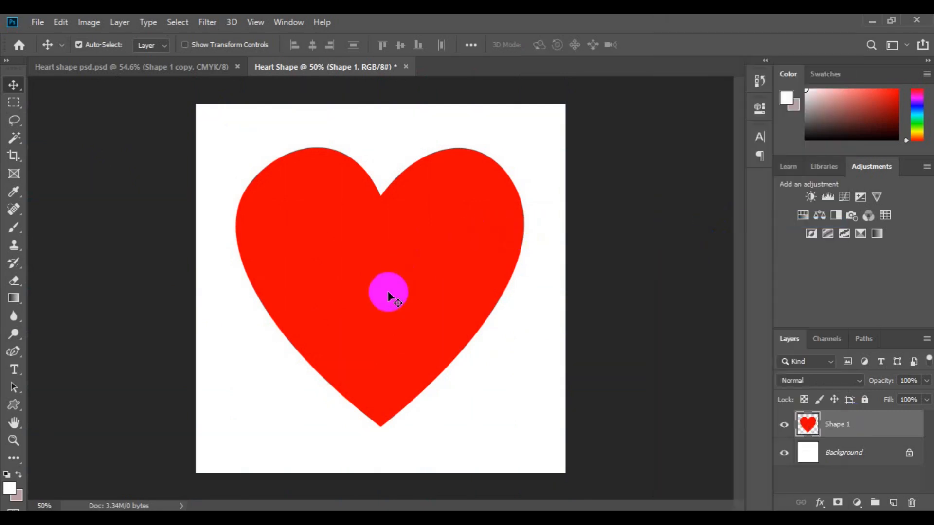
pyautogui.press('ctrl')
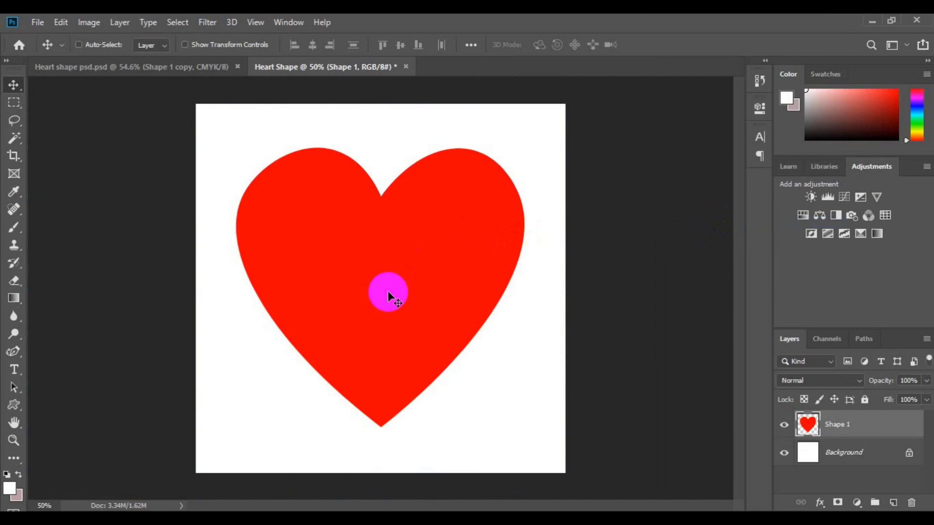
pyautogui.hotkey('ctrl', 'a')
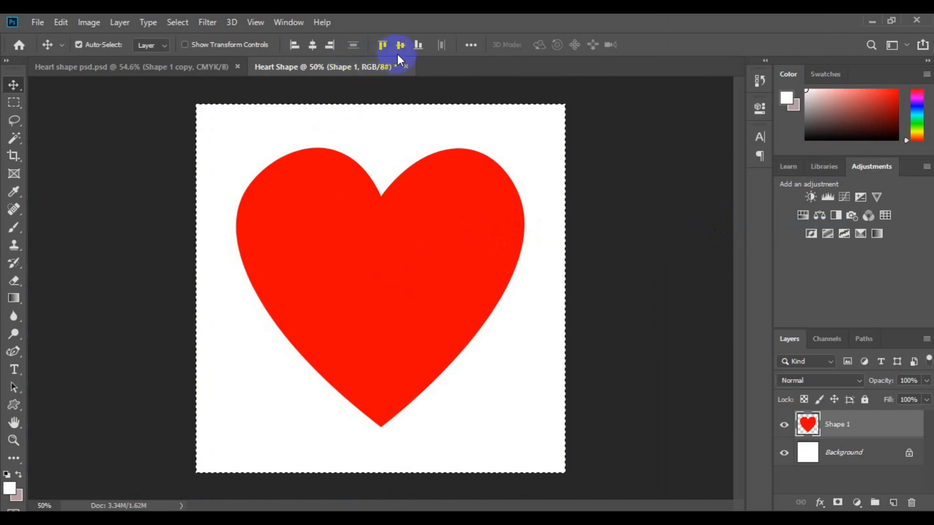
pyautogui.click(316, 45)
pyautogui.press('ctrl')
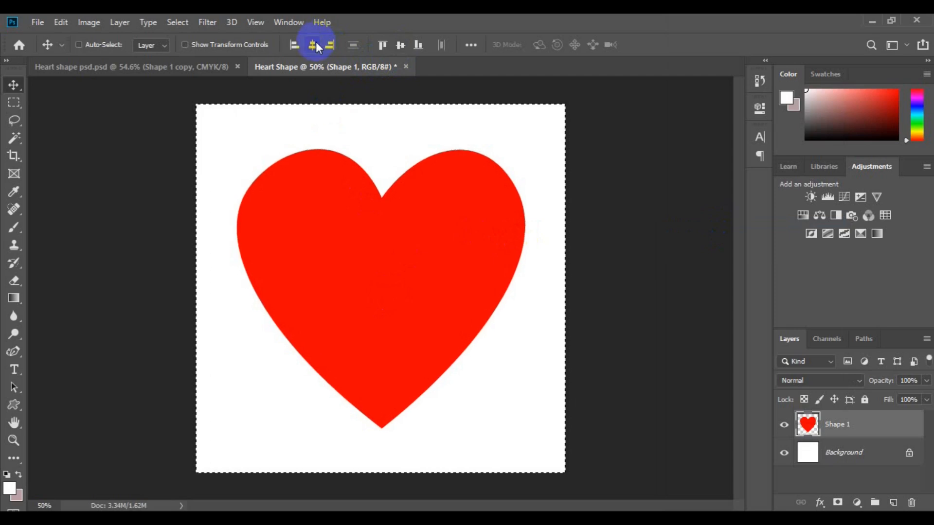
pyautogui.hotkey('ctrl', 'd')
pyautogui.click(118, 125)
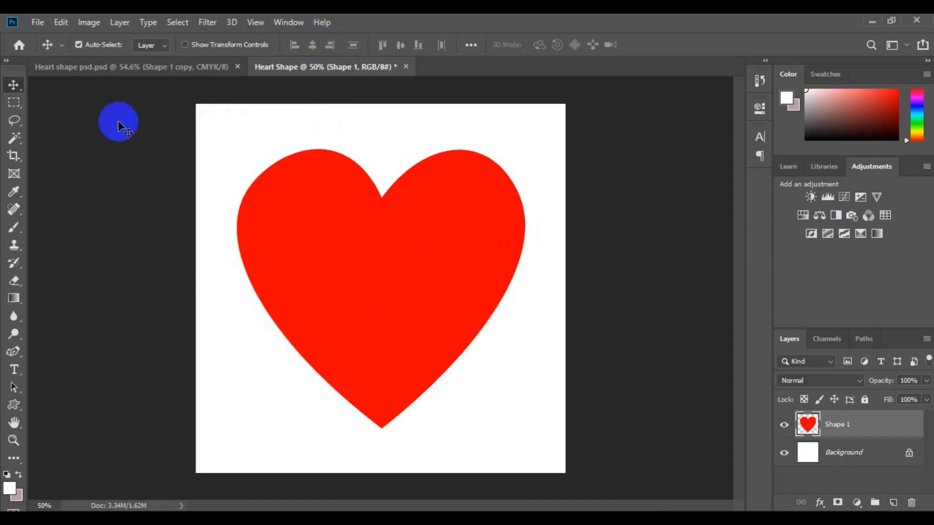
# Delete the heart's right half using a rectangular marquee selection whose left edge runs along the vertical centre line, leaving nothing selected.
pyautogui.click(15, 105)
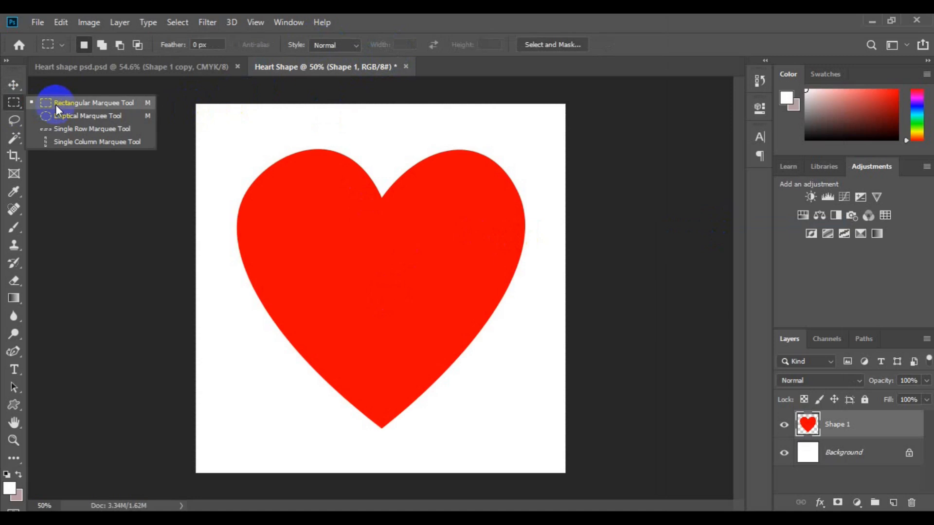
pyautogui.click(56, 104)
pyautogui.moveTo(373, 100); pyautogui.dragTo(584, 441)
pyautogui.moveTo(451, 313); pyautogui.dragTo(462, 313)
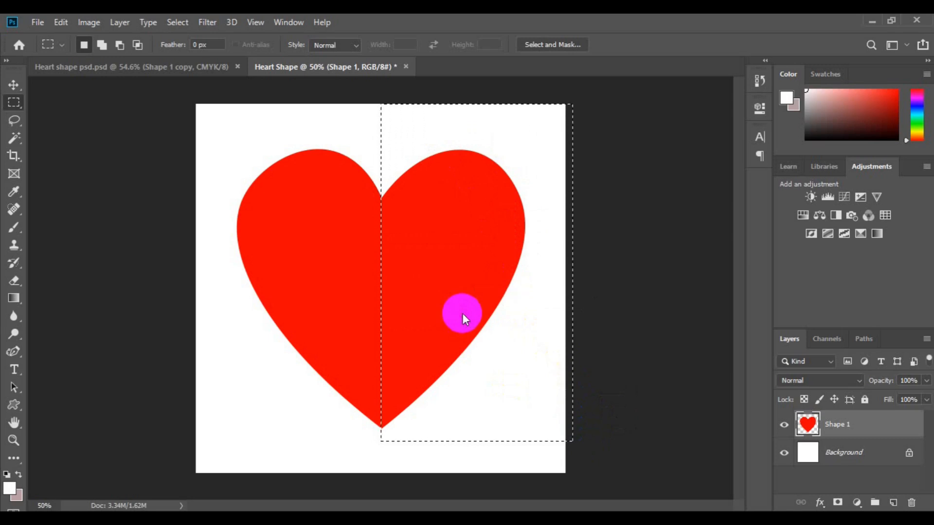
pyautogui.press('Delete')
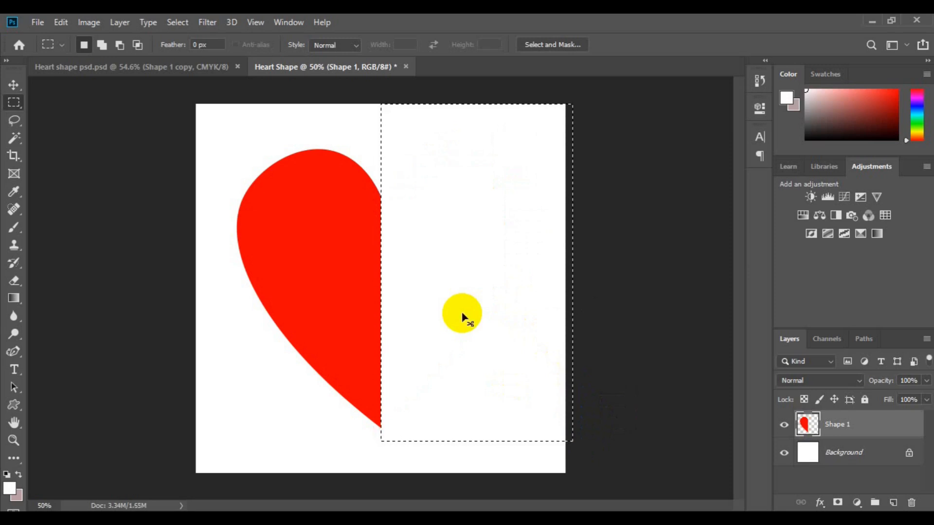
pyautogui.hotkey('ctrl', 'd')
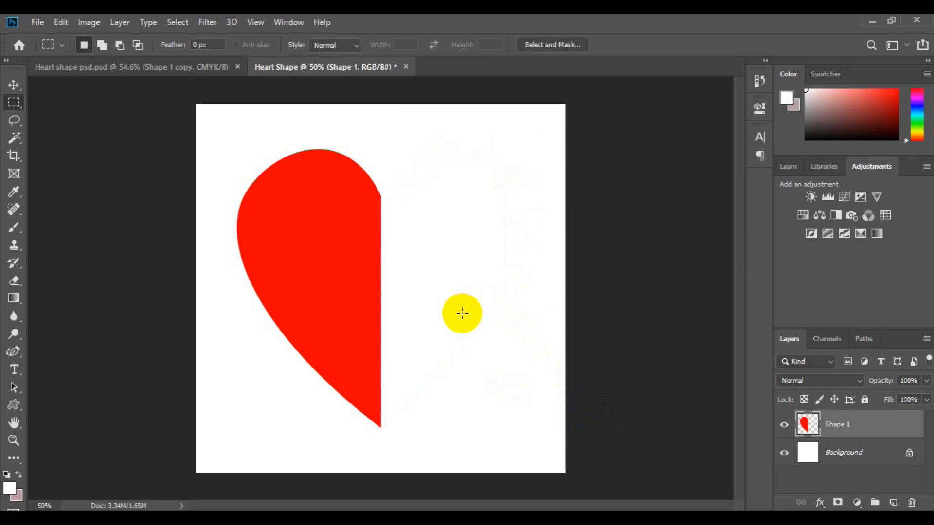
# Duplicate the remaining left half, flip the copy horizontally and place it against the straight edge to complete a symmetrical heart.
pyautogui.press('v')
pyautogui.press('ctrl')
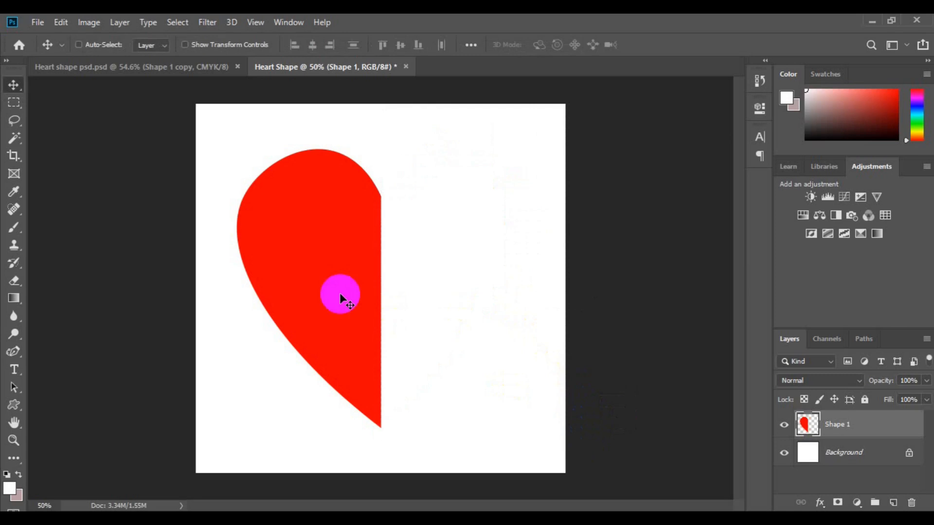
pyautogui.hotkey('ctrl', 'j')
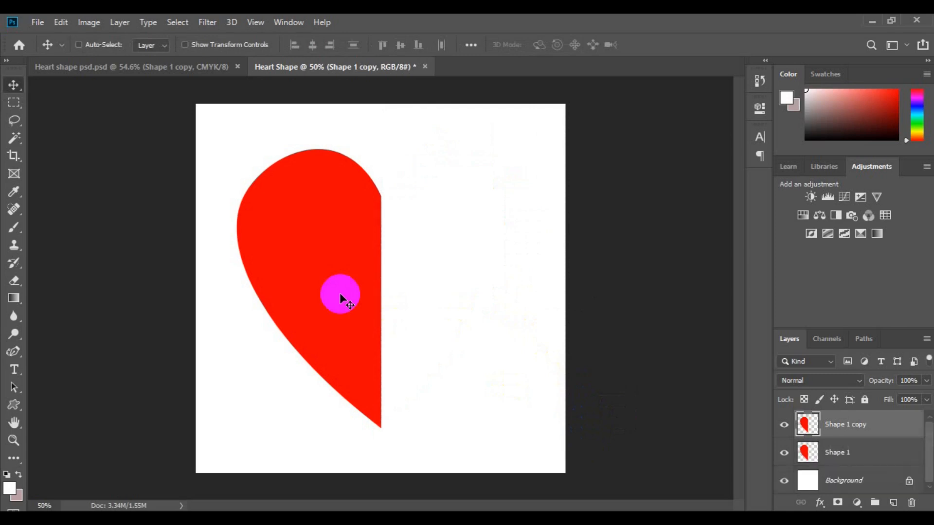
pyautogui.hotkey('ctrl', 't')
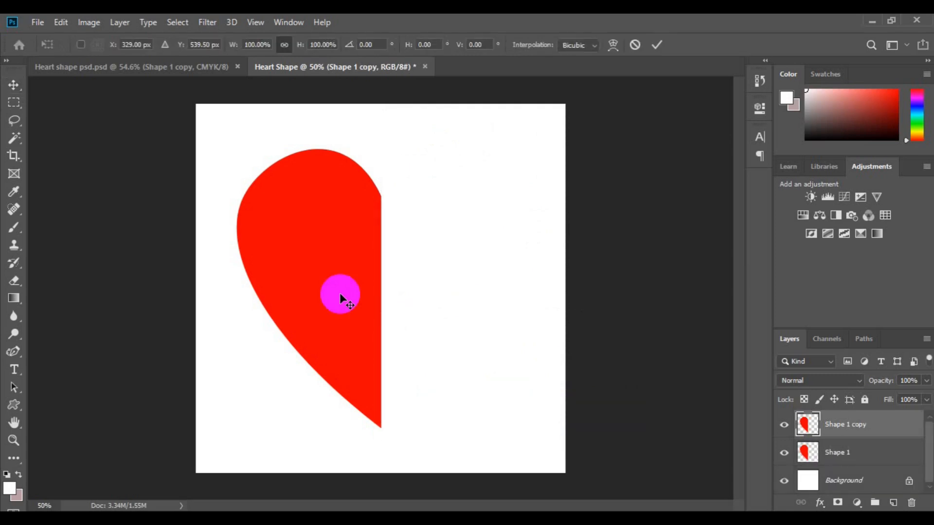
pyautogui.rightClick(341, 295)
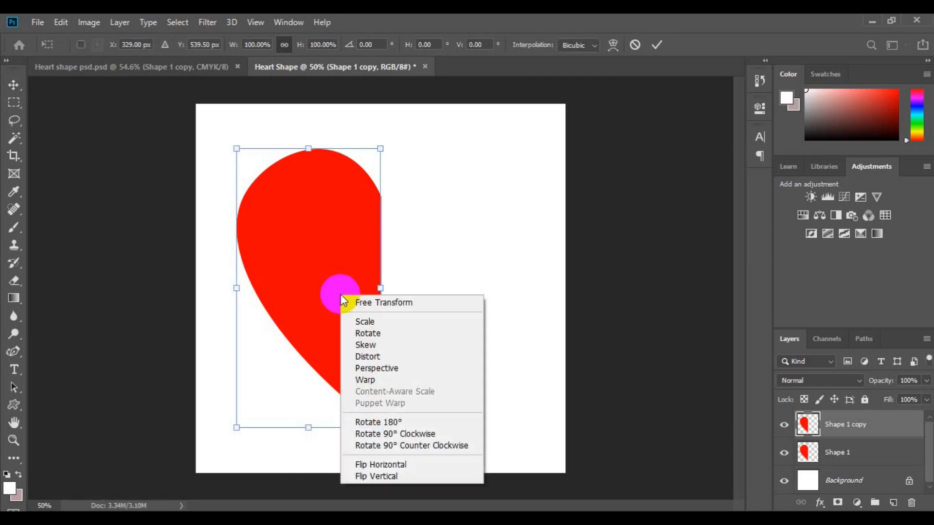
pyautogui.click(404, 466)
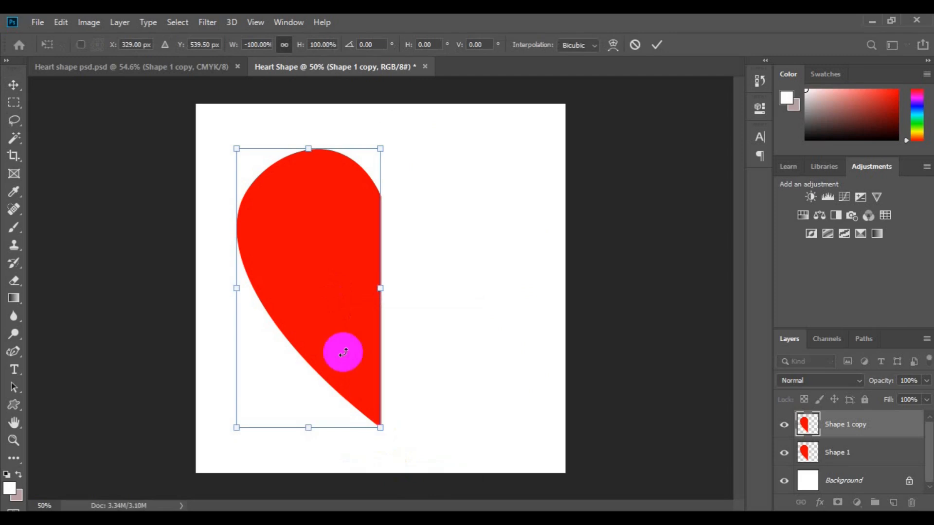
pyautogui.moveTo(358, 304); pyautogui.dragTo(479, 306)
pyautogui.press('Return')
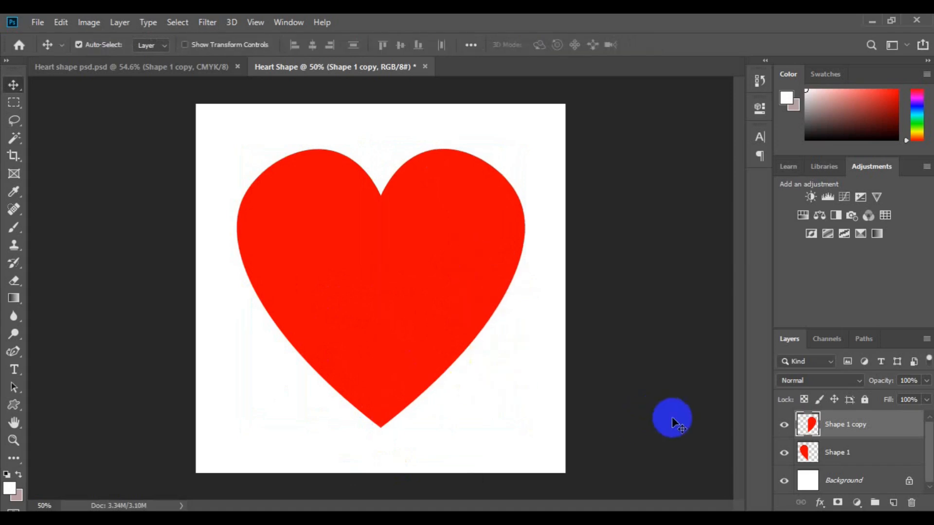
# Merge the Shape 1 and Shape 1 copy layers into one heart layer.
pyautogui.press('ctrl')
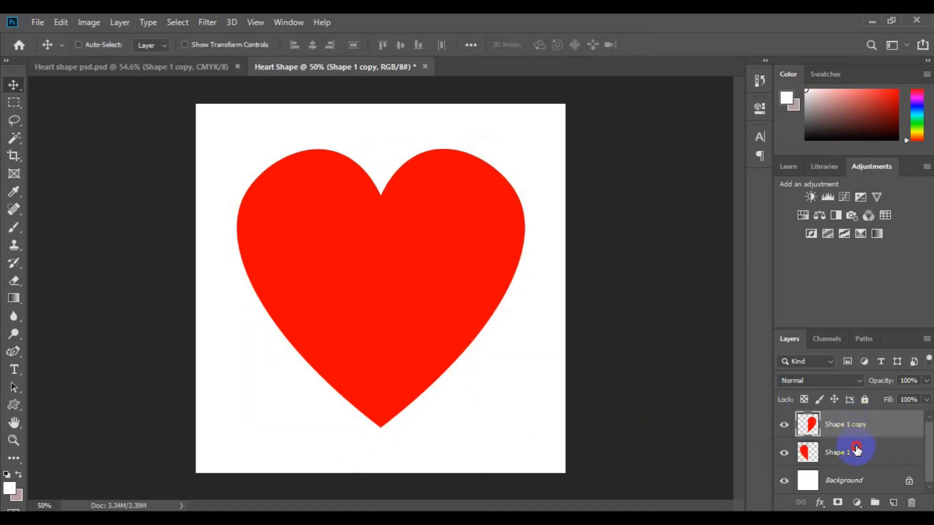
pyautogui.keyDown('ctrl'); pyautogui.click(857, 450); pyautogui.keyUp('ctrl')
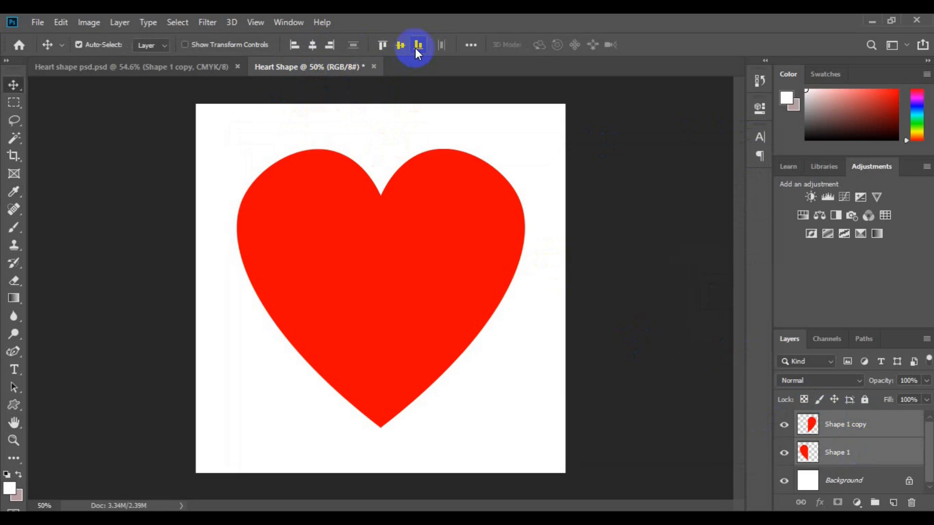
pyautogui.press('ctrl')
pyautogui.click(834, 448)
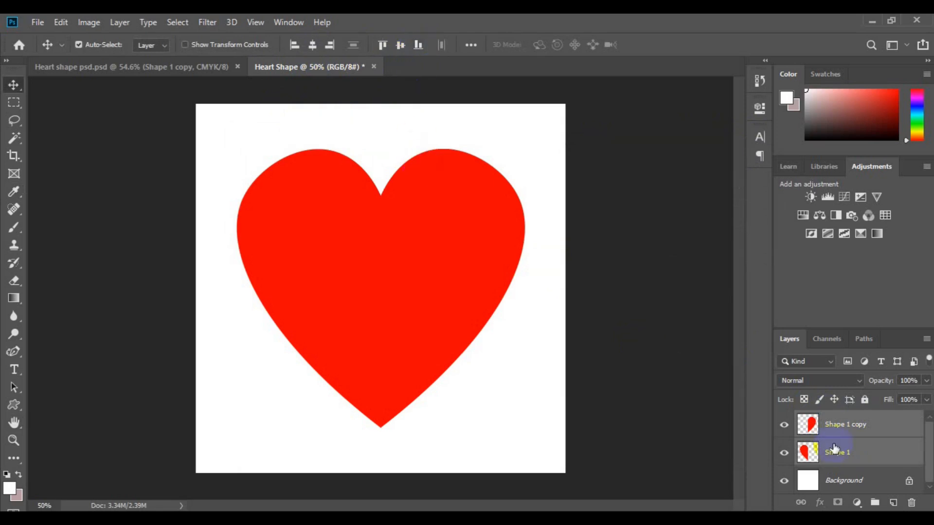
pyautogui.rightClick(835, 448)
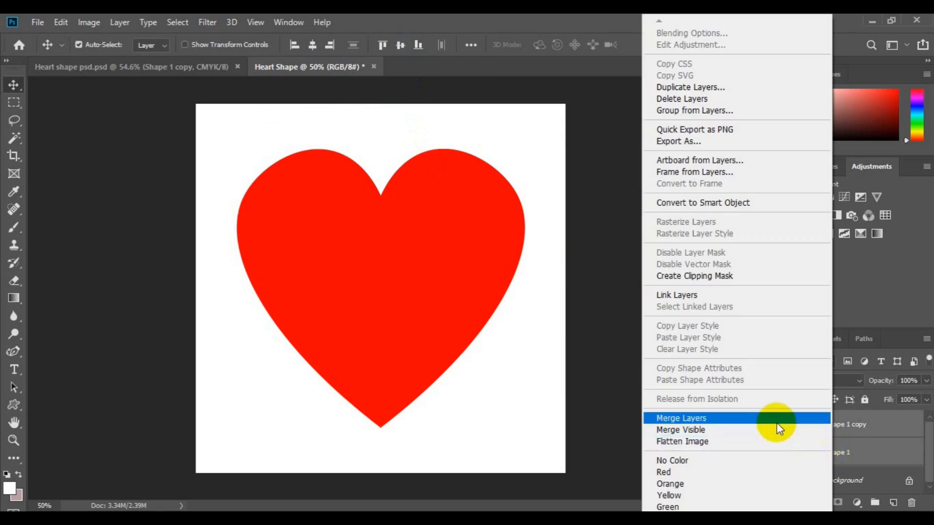
pyautogui.click(762, 418)
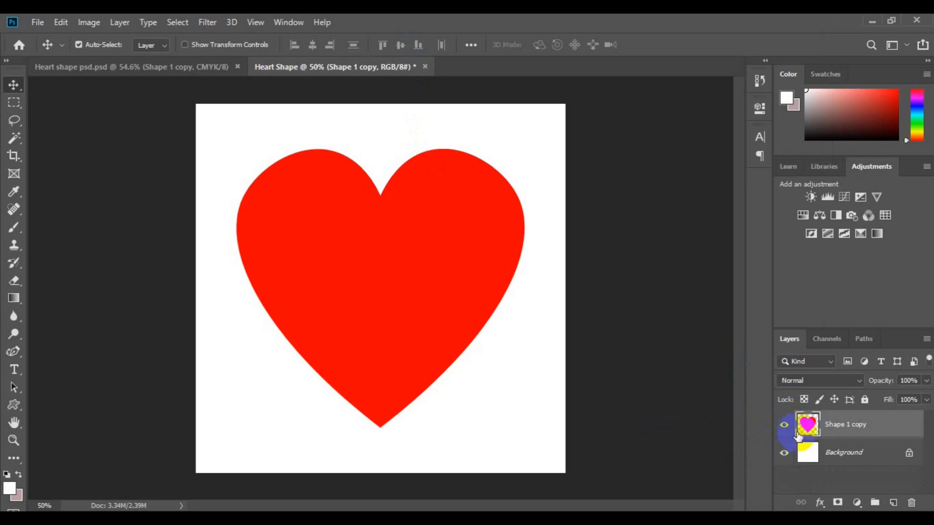
# Add a Bevel & Emboss effect to the heart layer: Inner Bevel, Smooth, Depth 573%, direction Up, Size 250 px, Soften 16 px.
pyautogui.rightClick(838, 428)
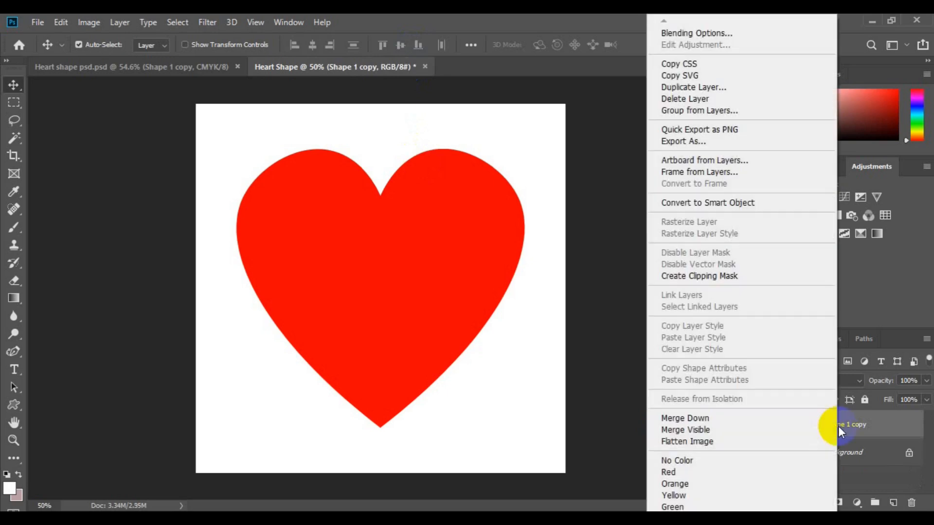
pyautogui.click(701, 35)
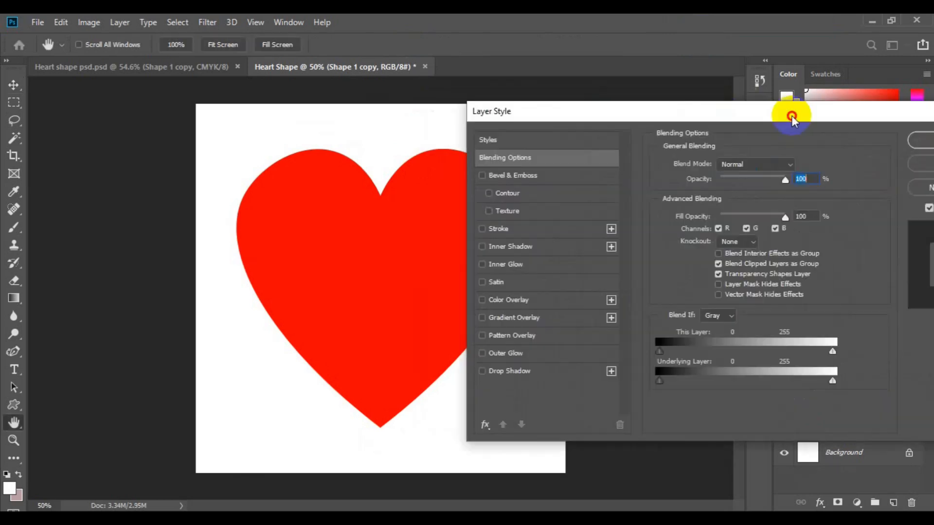
pyautogui.moveTo(792, 116); pyautogui.dragTo(796, 117)
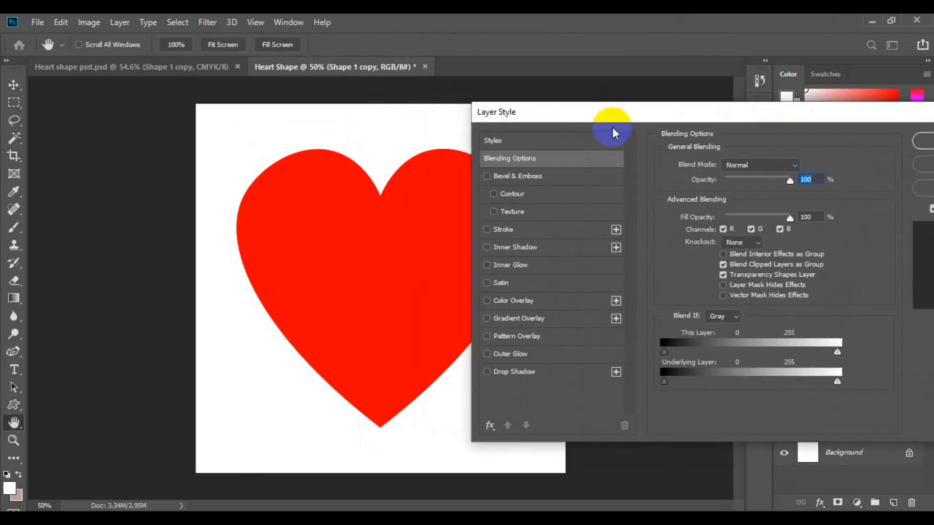
pyautogui.click(501, 179)
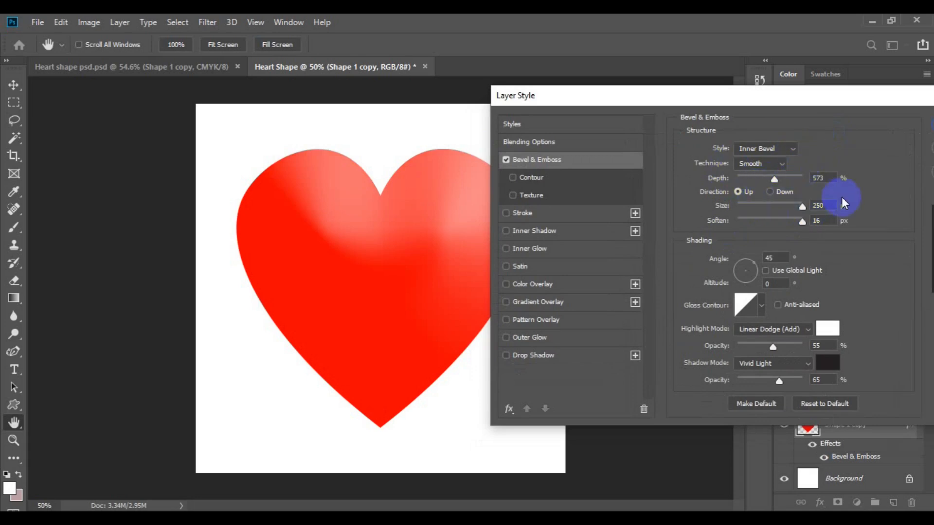
pyautogui.moveTo(834, 184); pyautogui.dragTo(800, 181)
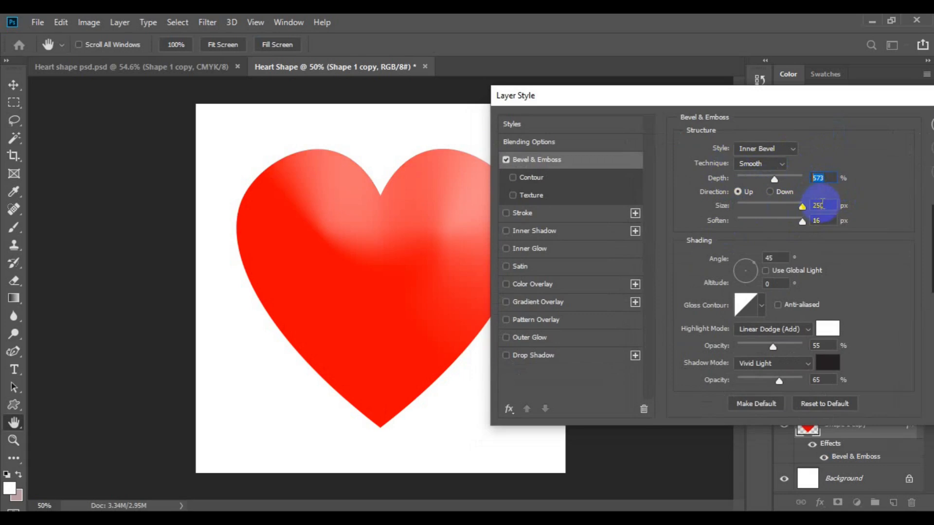
pyautogui.moveTo(829, 204); pyautogui.dragTo(811, 222)
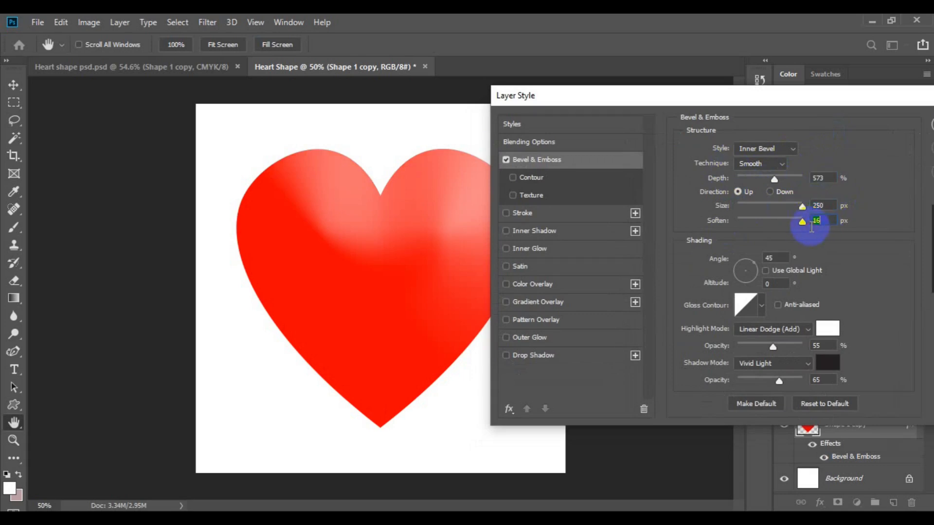
# Apply the bevel with shading angle 45°, altitude 0°, Linear Dodge (Add) highlight at 55% opacity and Vivid Light shadow at 65% opacity.
pyautogui.moveTo(774, 259); pyautogui.dragTo(755, 264)
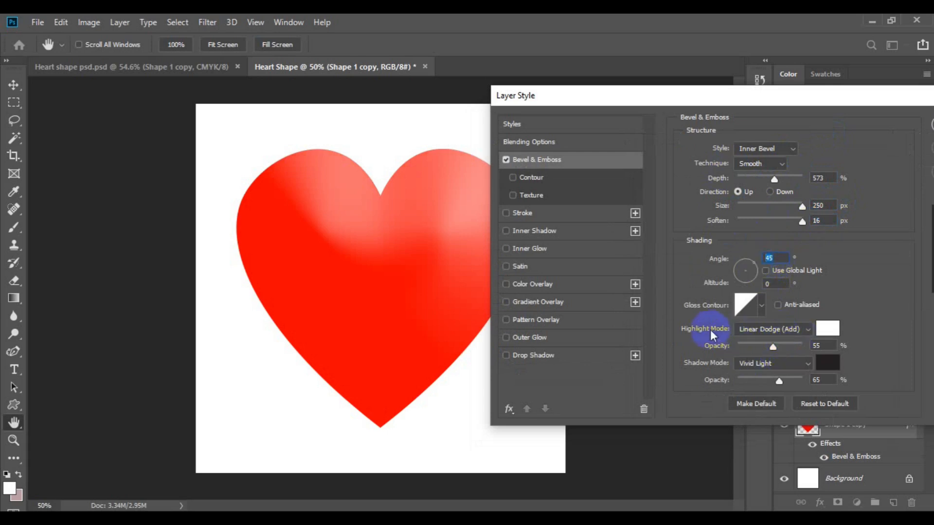
pyautogui.click(784, 370)
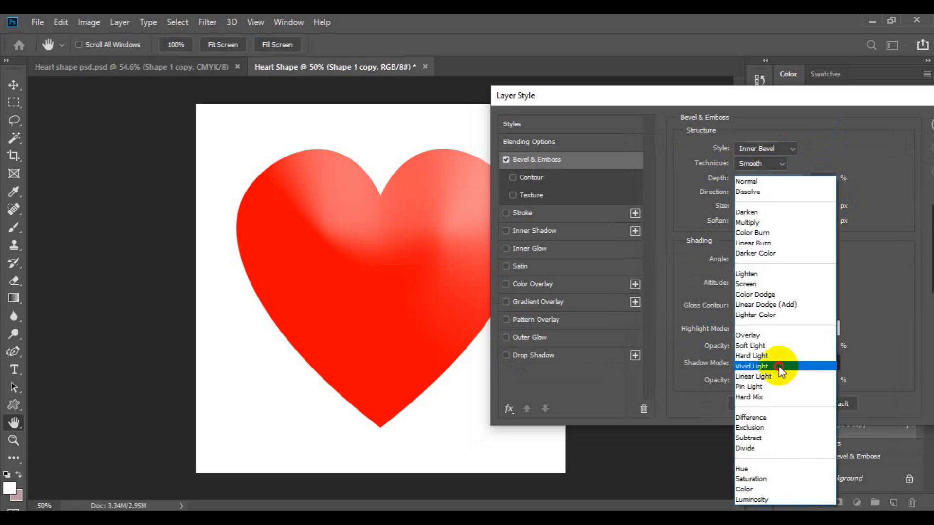
pyautogui.click(786, 369)
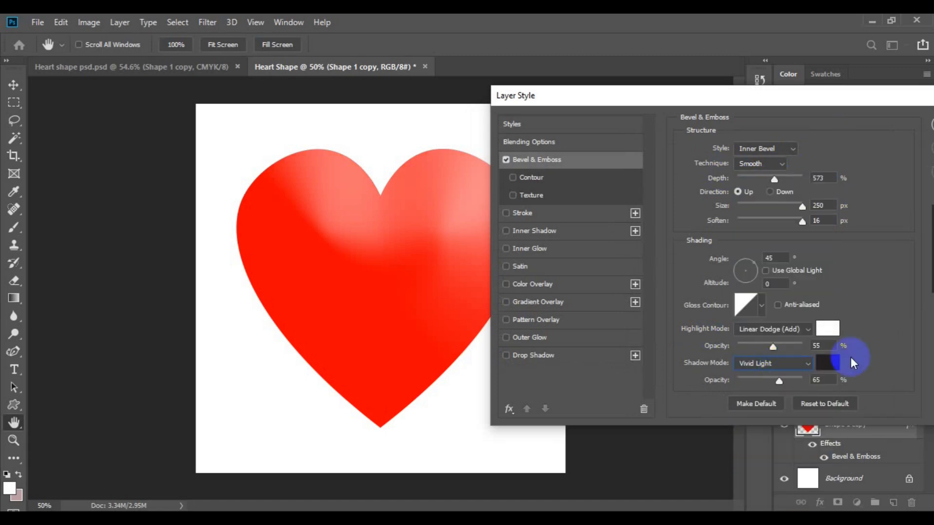
pyautogui.click(827, 378)
pyautogui.moveTo(880, 100); pyautogui.dragTo(725, 139)
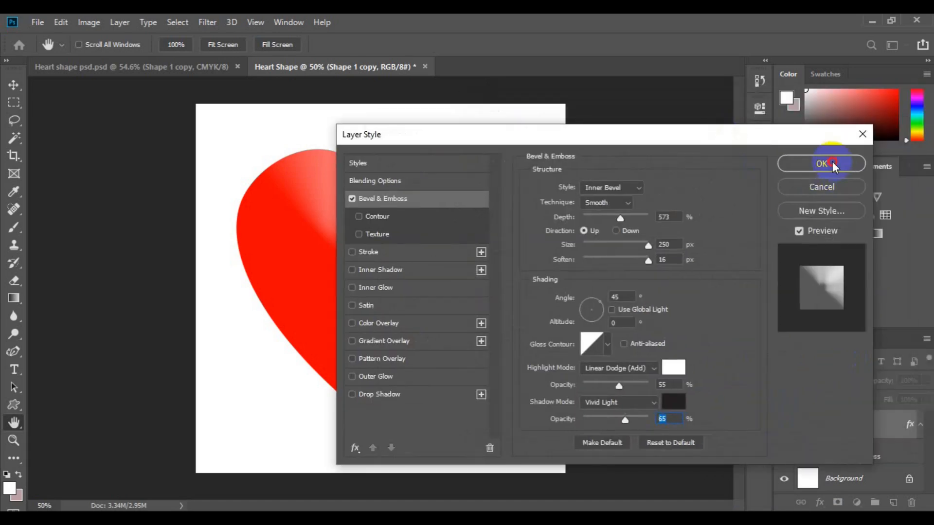
pyautogui.click(832, 163)
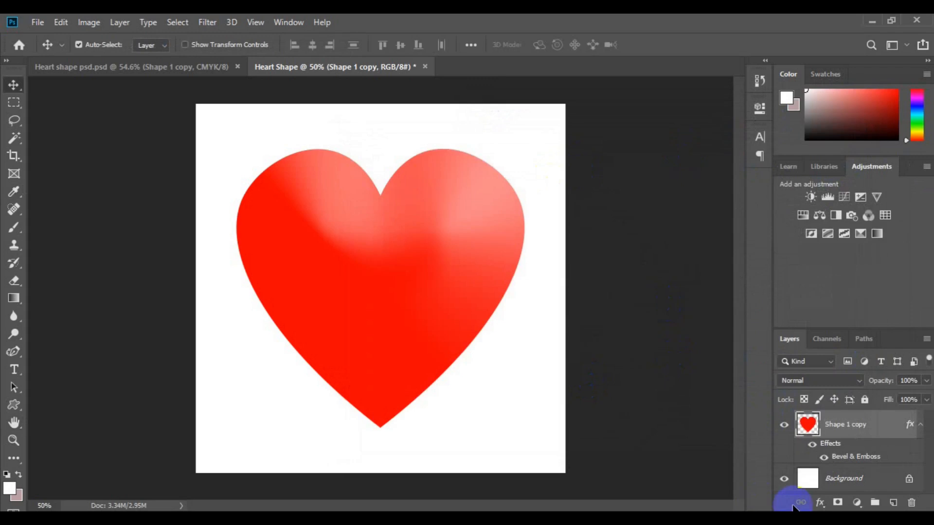
# Add a Gradient Fill layer directly above the Background layer, starting from the Black, White gradient preset.
pyautogui.click(855, 479)
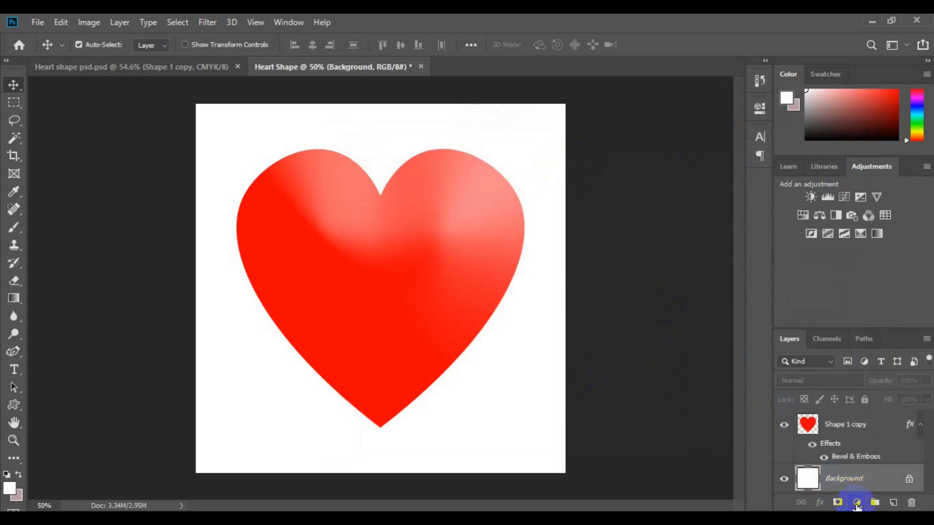
pyautogui.click(857, 503)
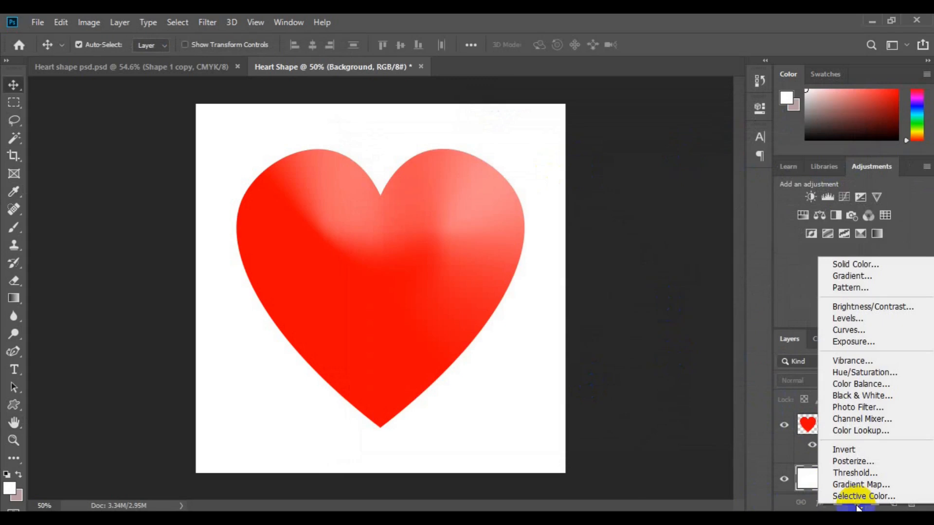
pyautogui.click(862, 279)
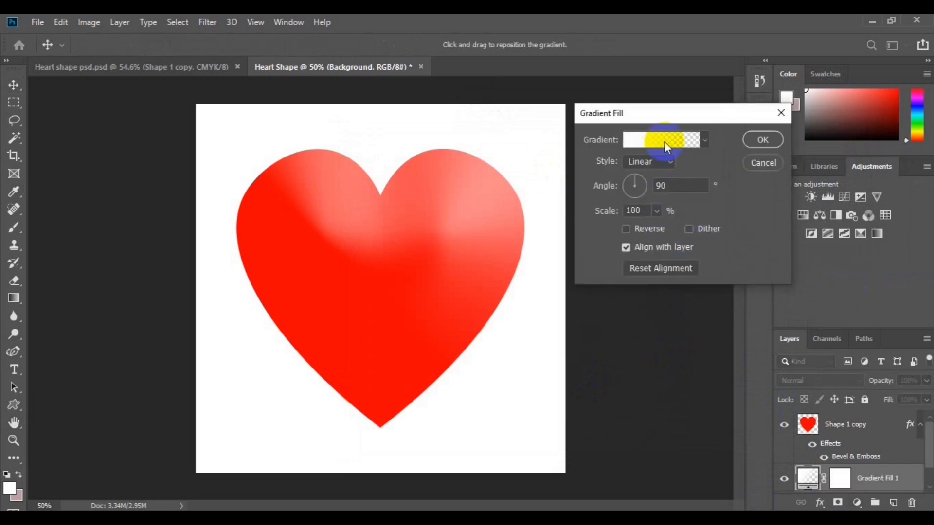
pyautogui.click(664, 142)
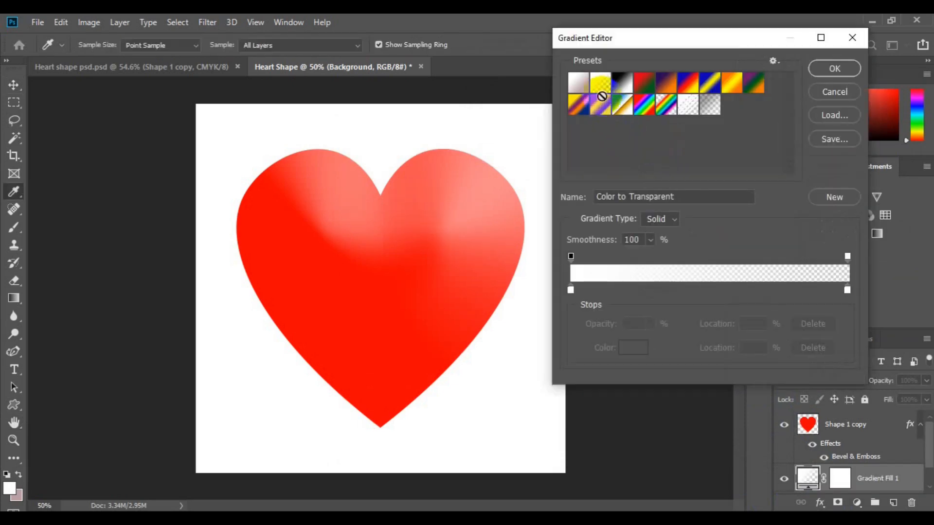
pyautogui.click(621, 88)
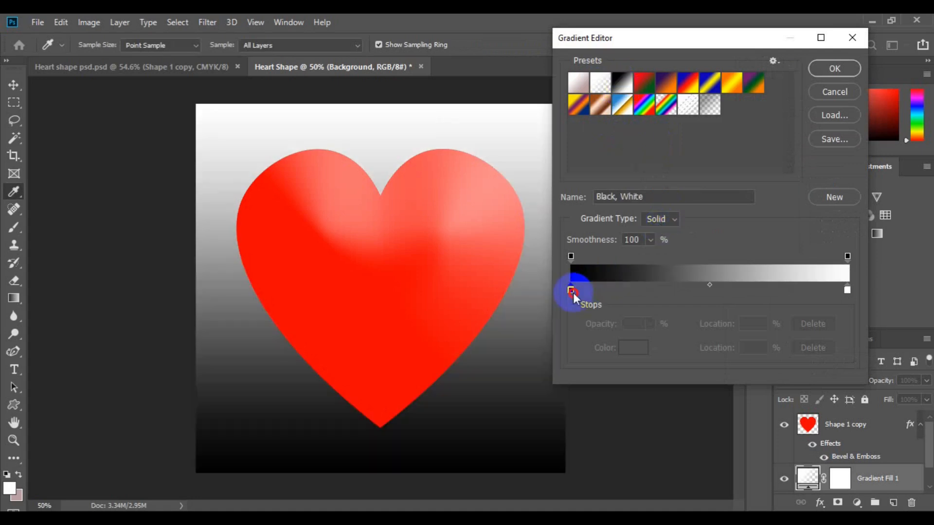
# Recolour the gradient's black stop to light pink fca4a4 and accept the edited pink-to-white gradient.
pyautogui.click(571, 290)
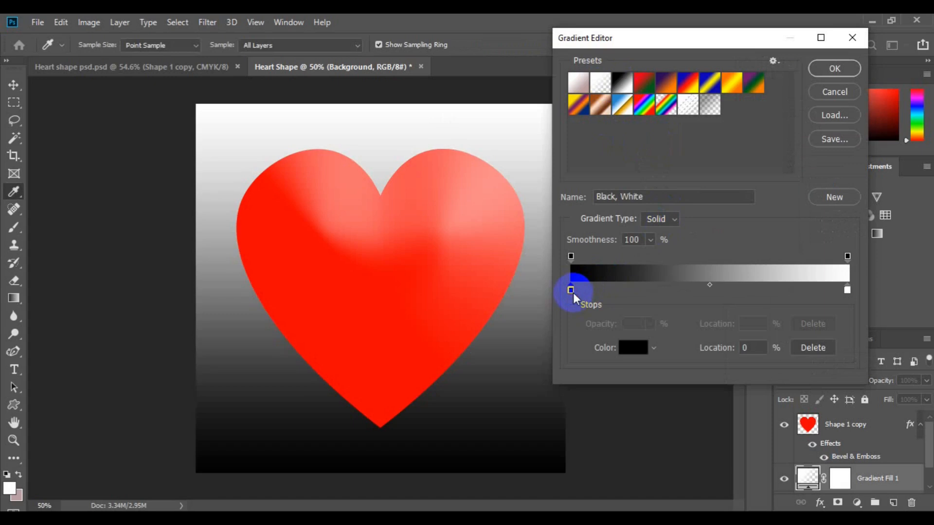
pyautogui.click(570, 291)
pyautogui.doubleClick(571, 290)
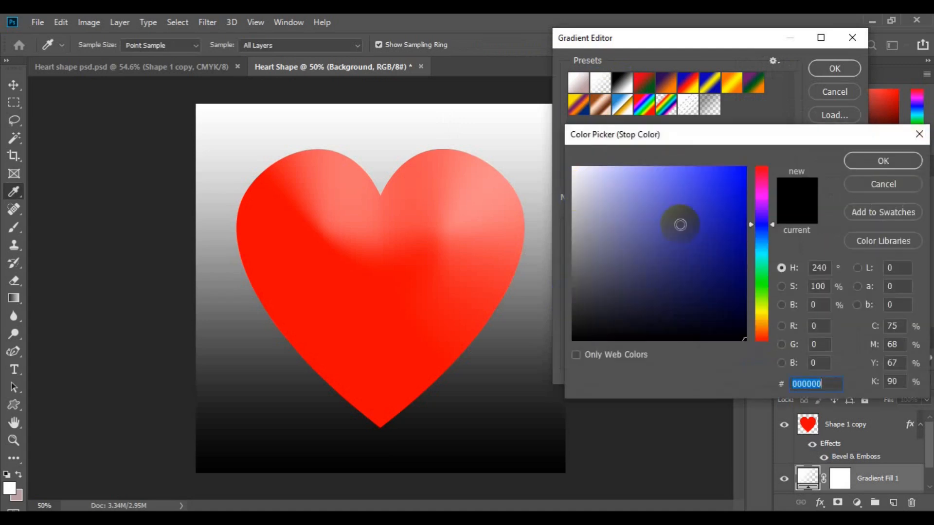
pyautogui.click(765, 180)
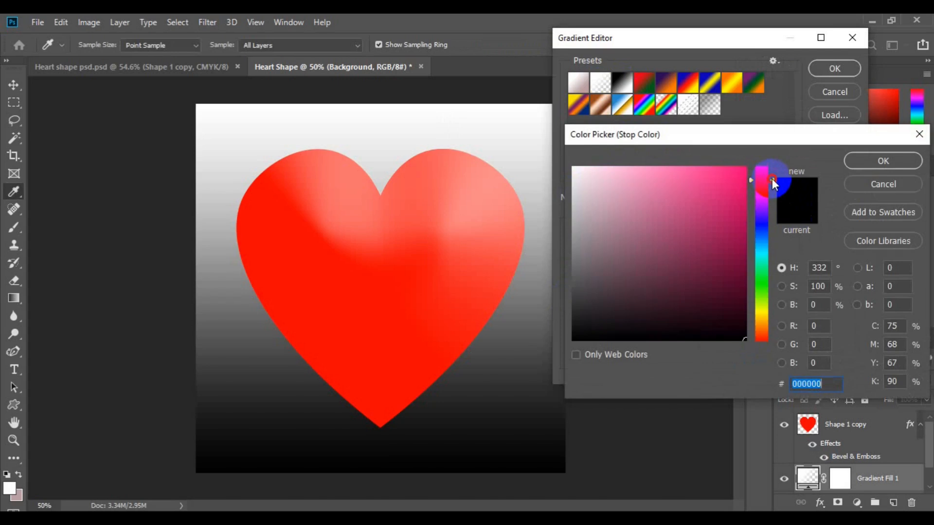
pyautogui.moveTo(772, 179); pyautogui.dragTo(772, 163)
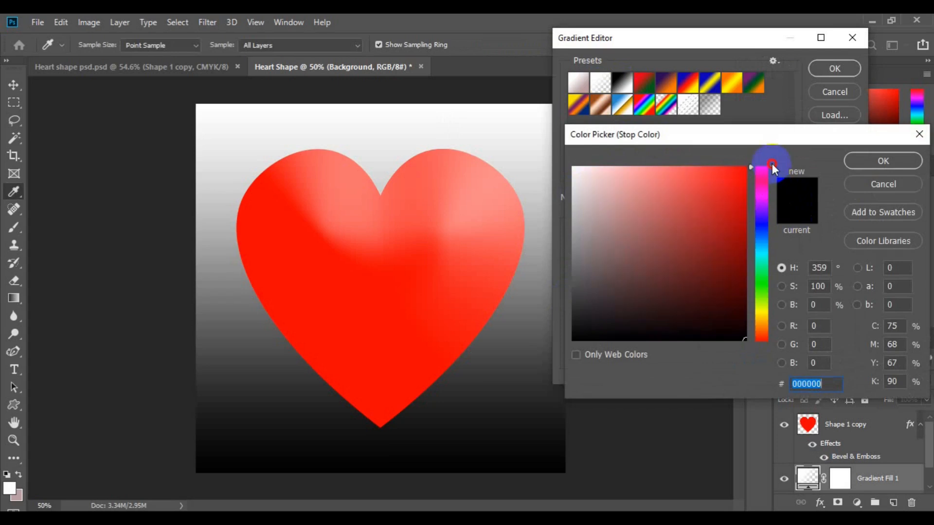
pyautogui.click(632, 168)
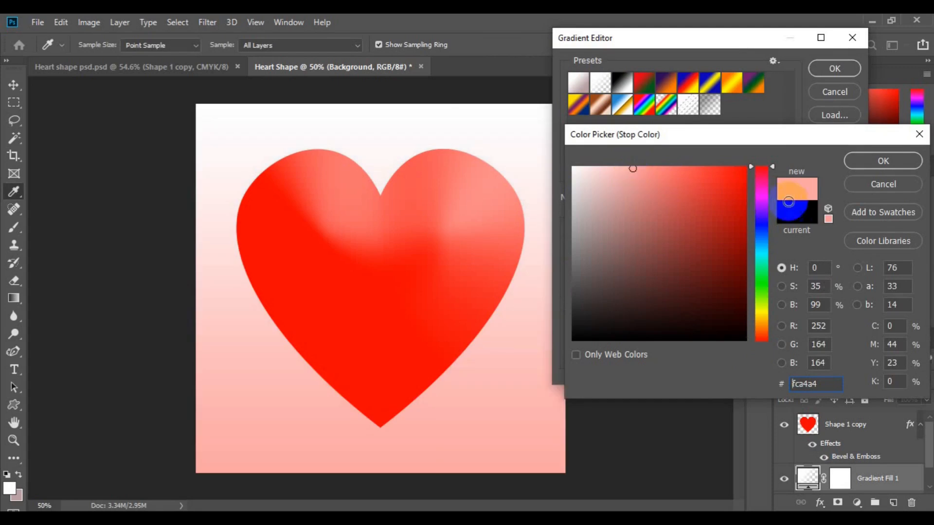
pyautogui.click(866, 165)
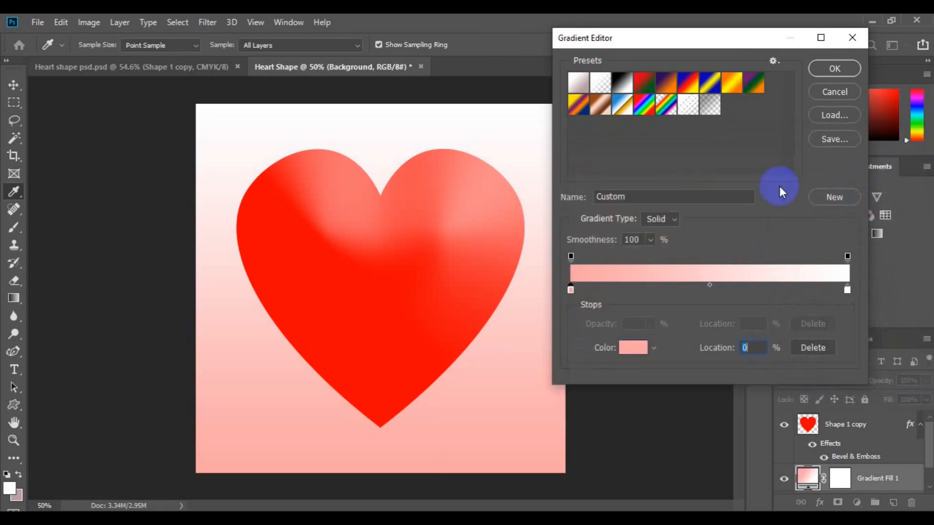
pyautogui.click(834, 69)
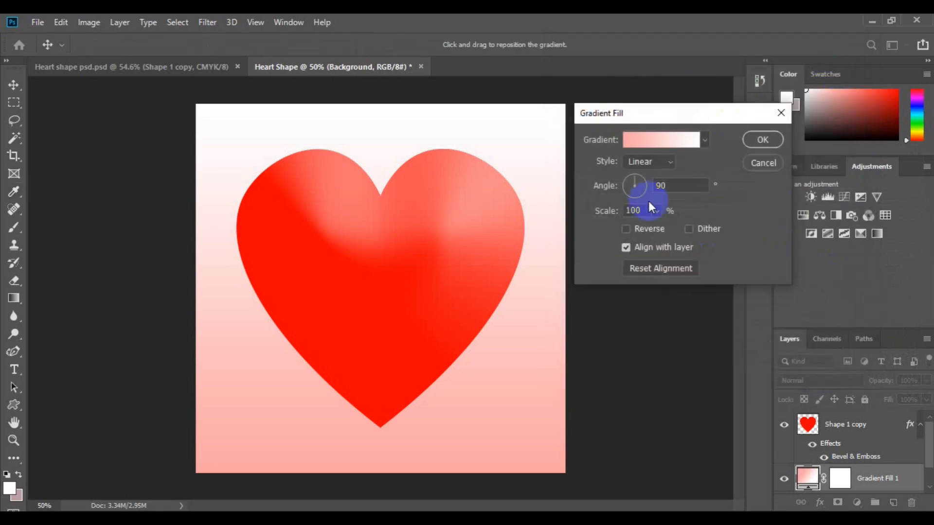
# Reverse the gradient fill, set its style to Radial and its scale to 122%, and apply it.
pyautogui.click(627, 231)
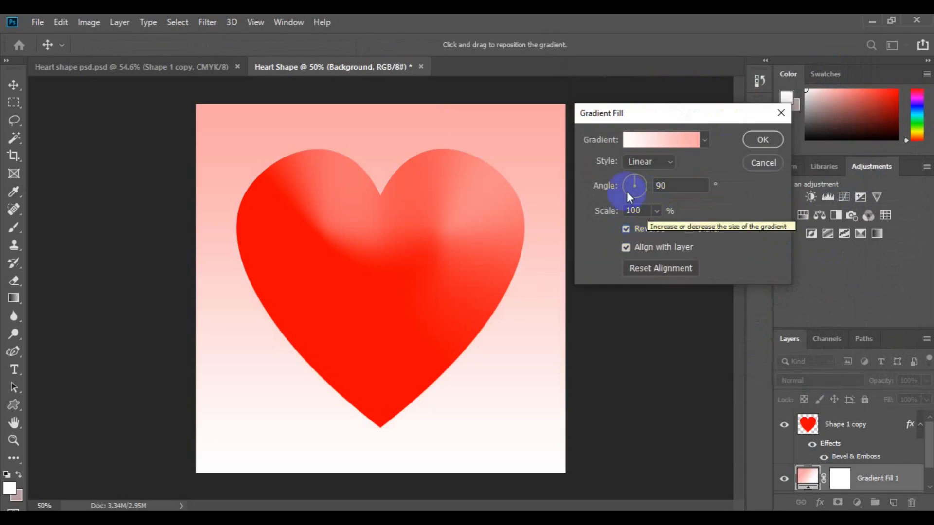
pyautogui.click(668, 168)
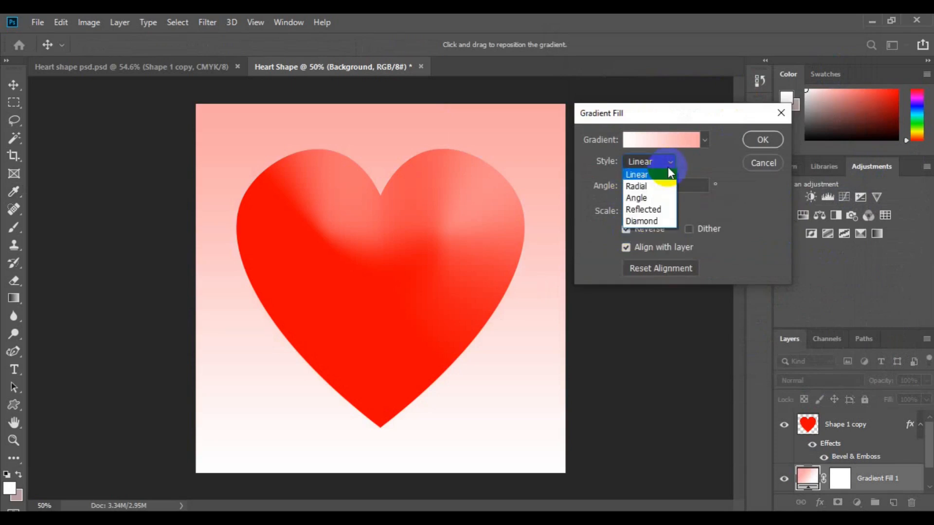
pyautogui.click(641, 187)
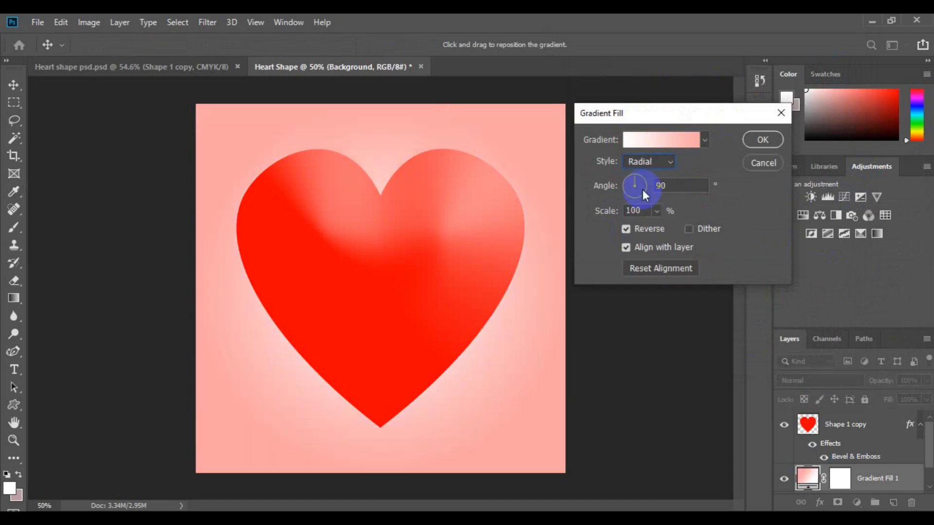
pyautogui.click(655, 212)
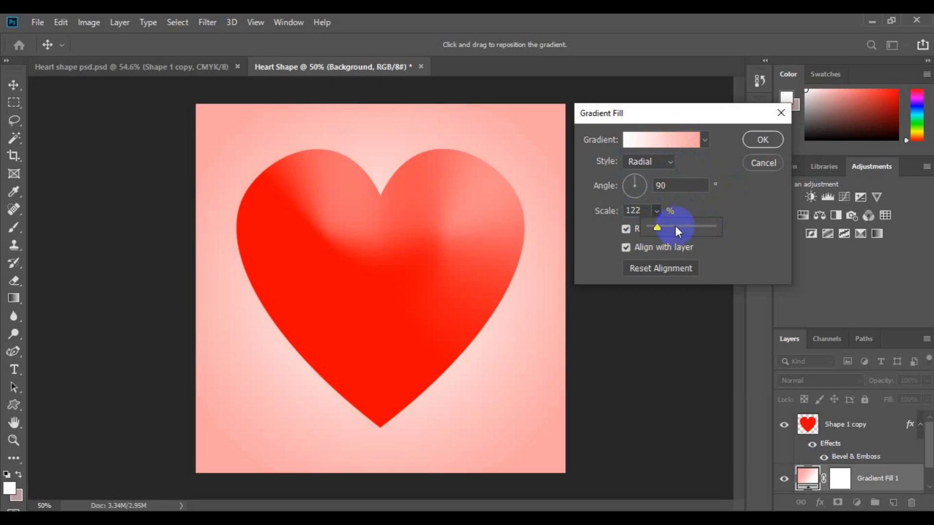
pyautogui.click(761, 141)
pyautogui.click(761, 141)
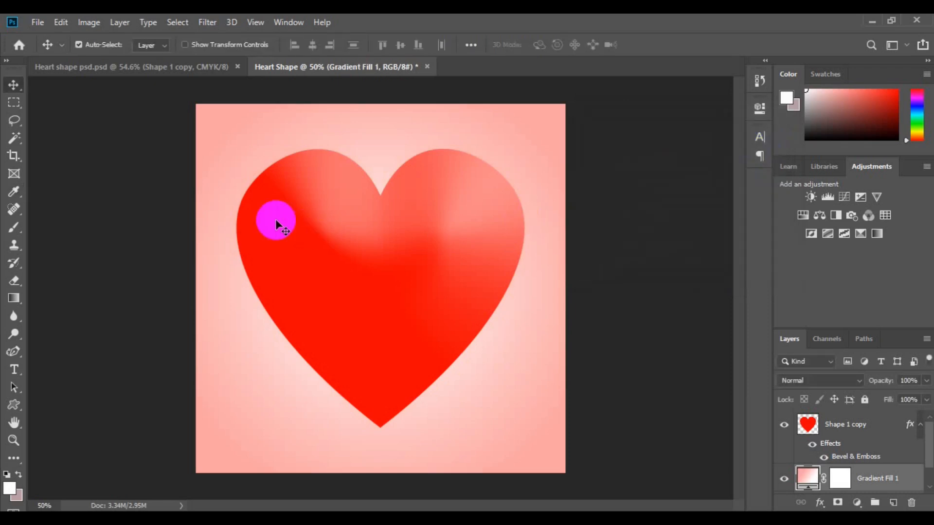
pyautogui.hotkey('ctrl', '-')
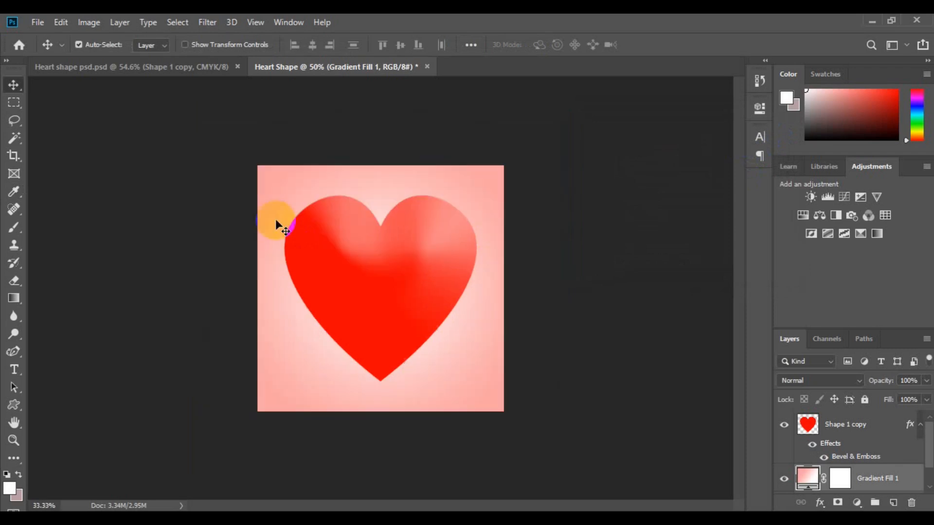